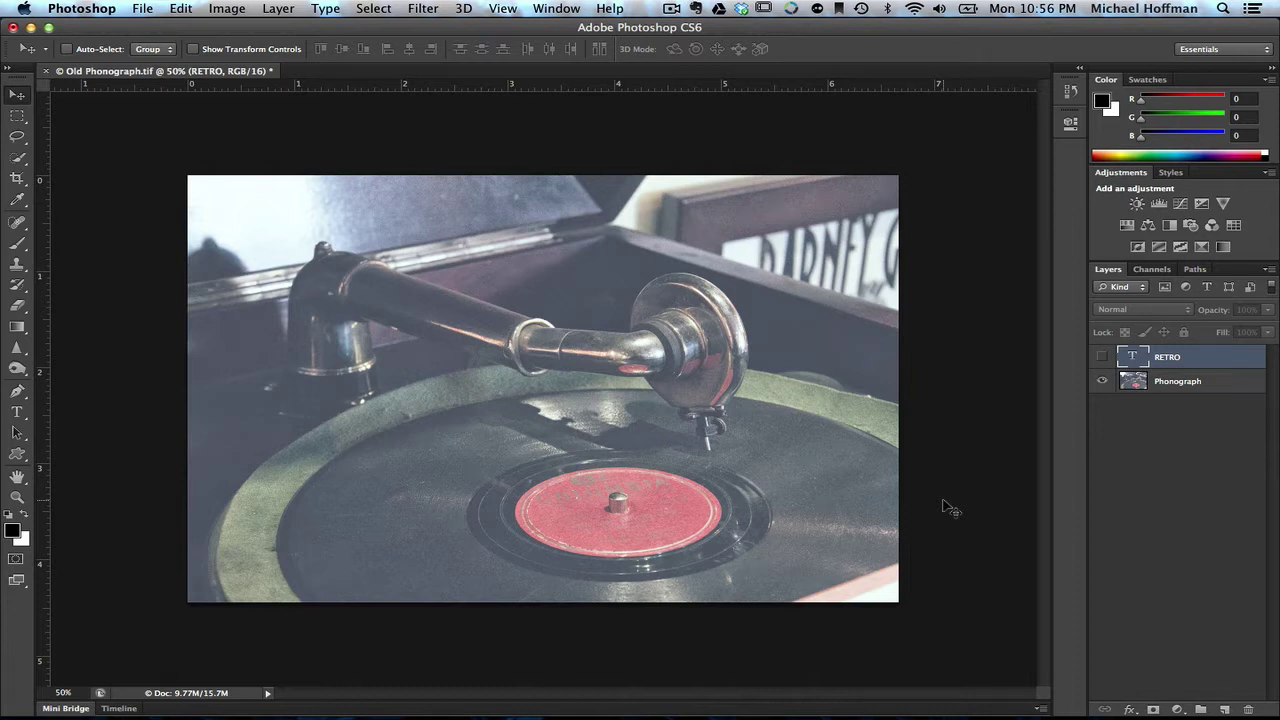
Turn on the RETRO layer's visibility so the dark red letters show over the phonograph
click(1102, 358)
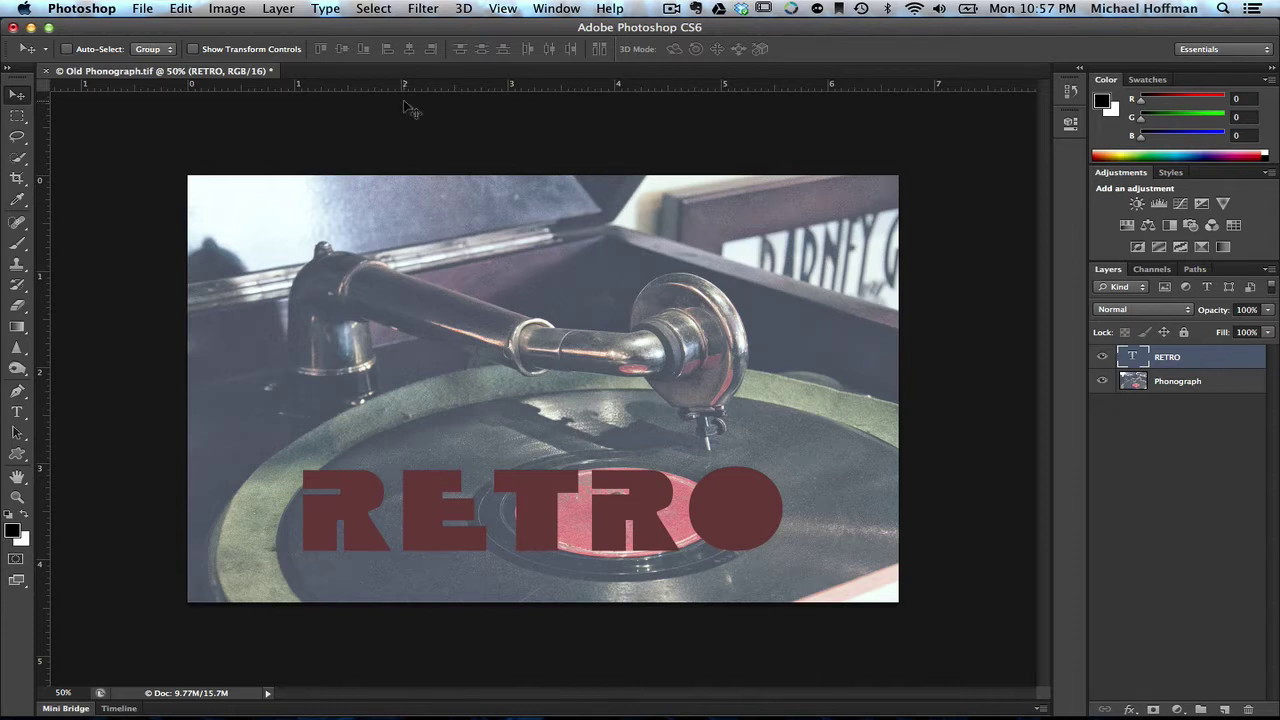
Extrude the RETRO text into 3D and orbit the scene to an oblique view
click(330, 14)
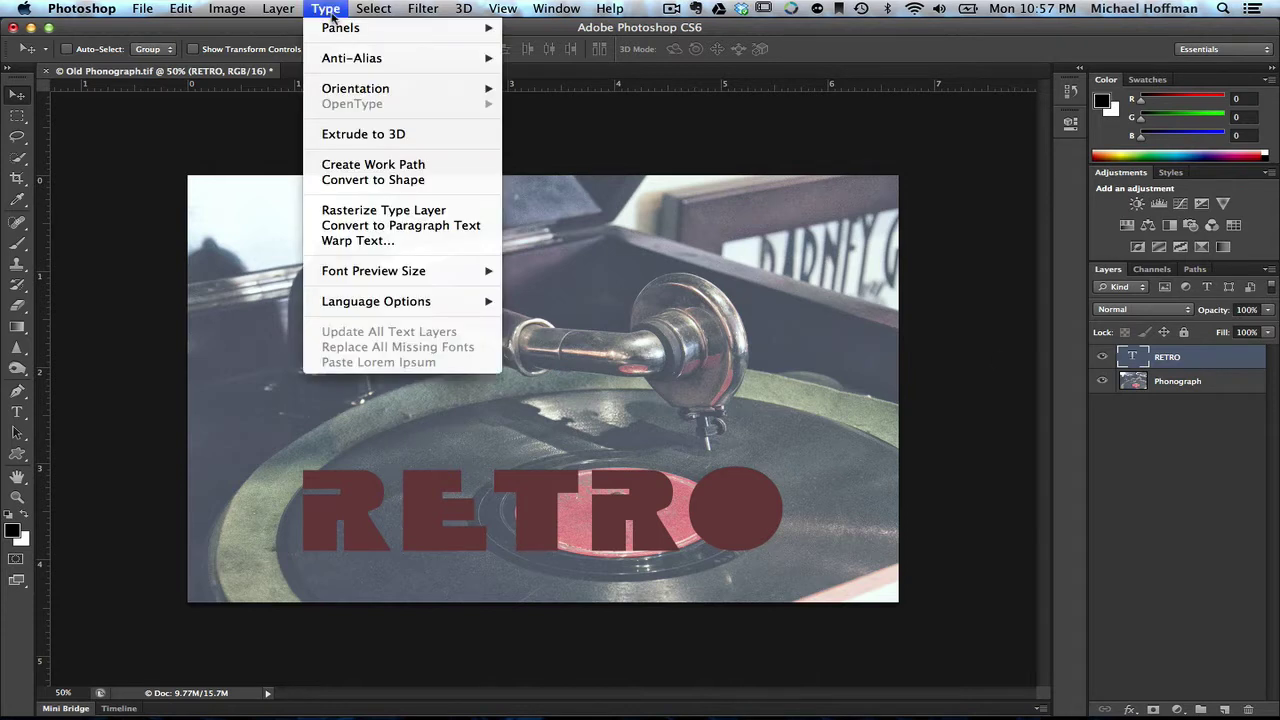
click(354, 138)
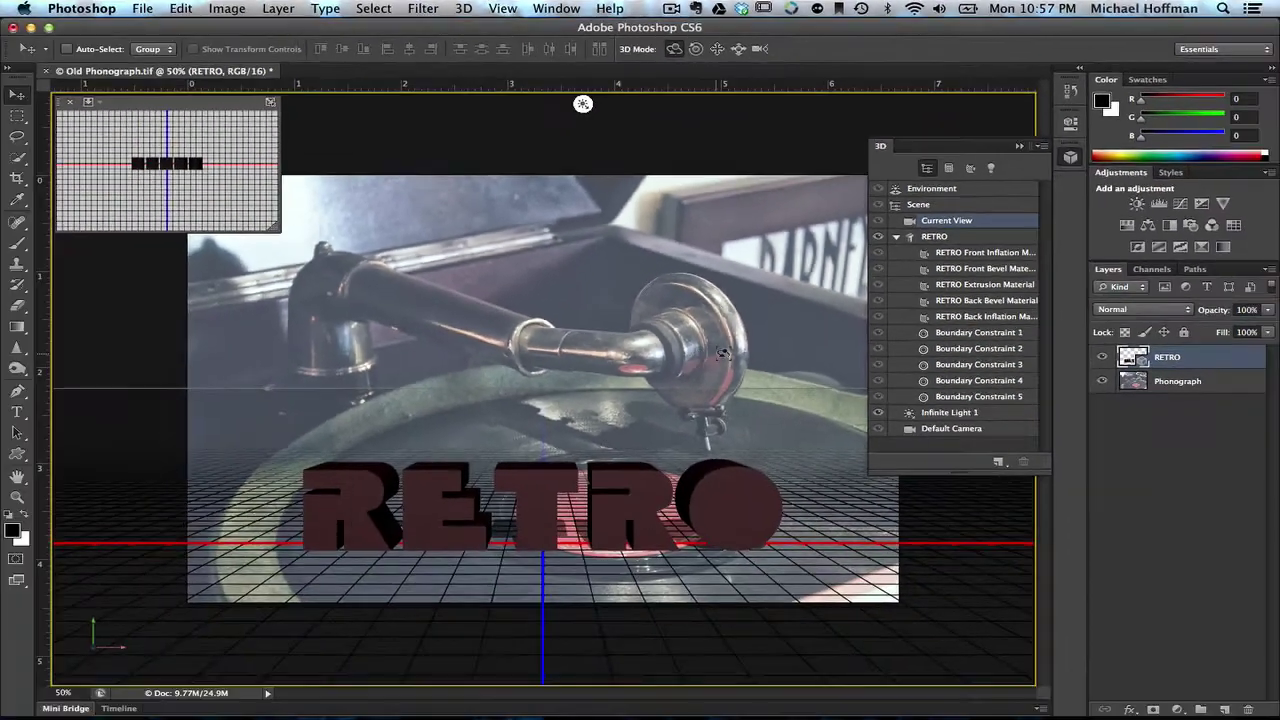
mouse_move(737, 352)
mouse_down()
mouse_move(400, 390)
mouse_move(56, 406)
mouse_move(480, 672)
mouse_move(749, 358)
mouse_up()
drag(633, 104, 690, 392)
Switch the workspace from Essentials to 3D
click(1213, 57)
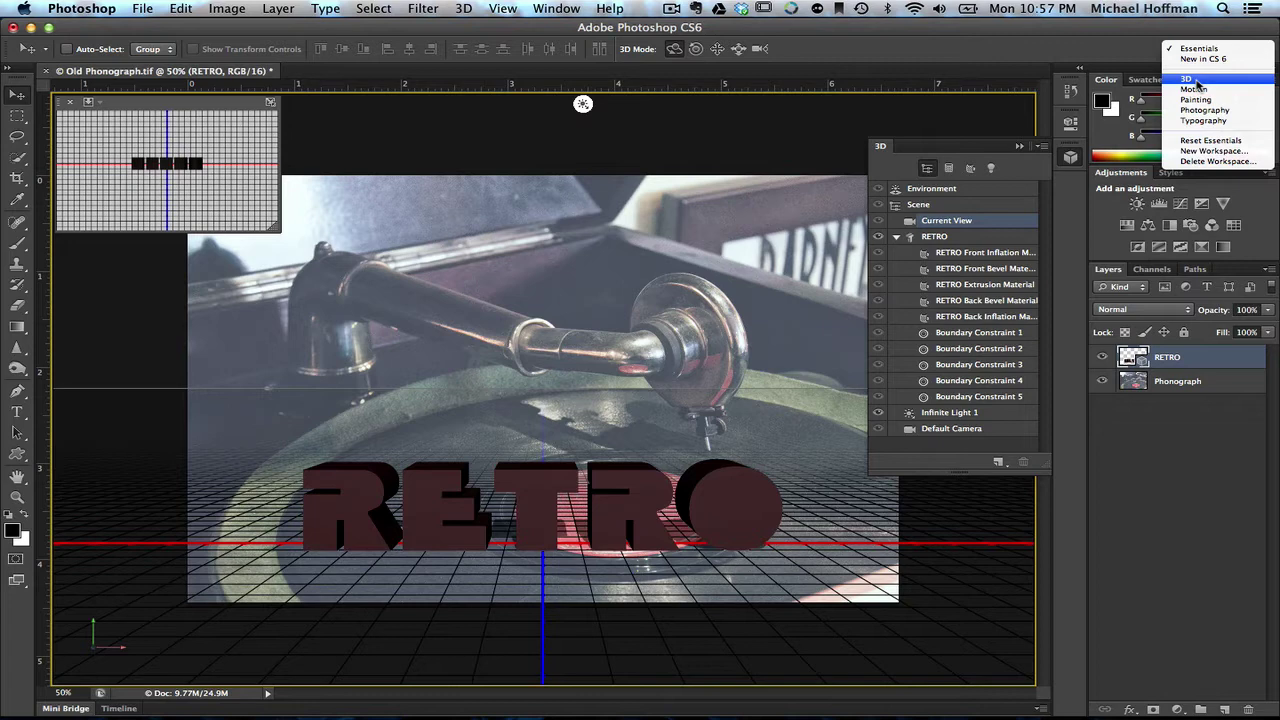
click(1195, 80)
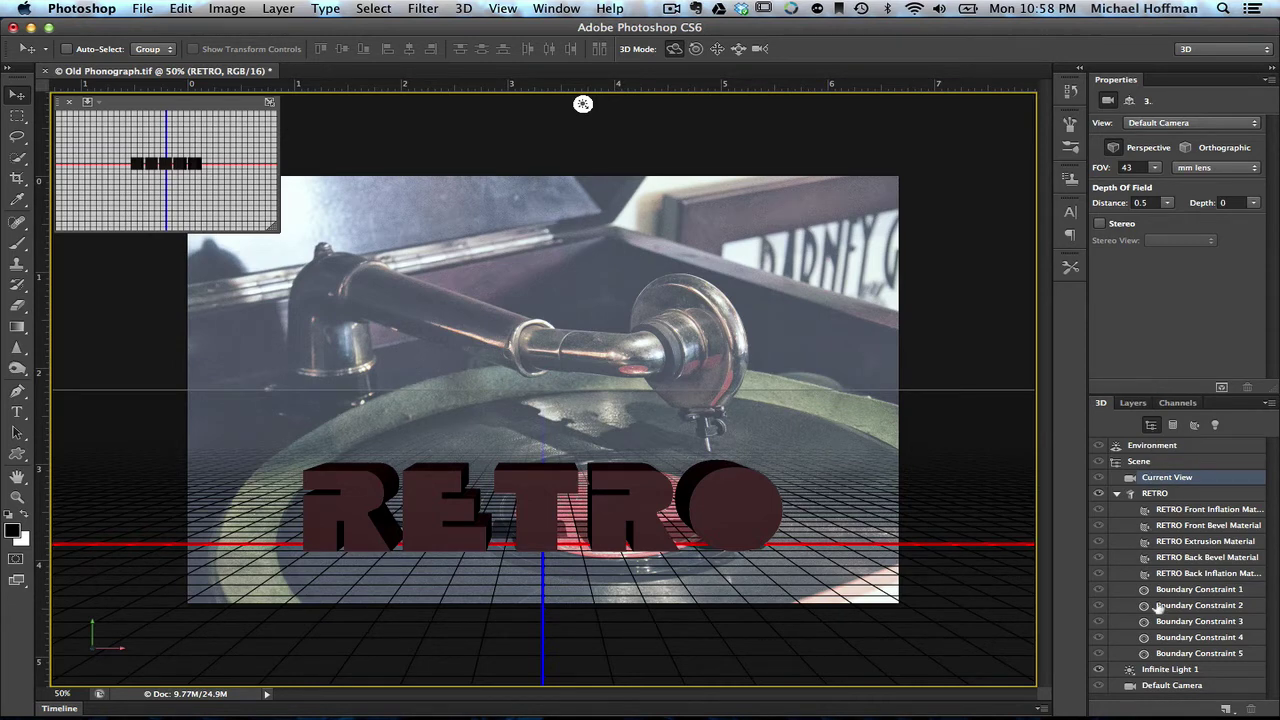
Select Infinite Light 1 and swing it rightward to shift the RETRO text's shadows
click(1158, 670)
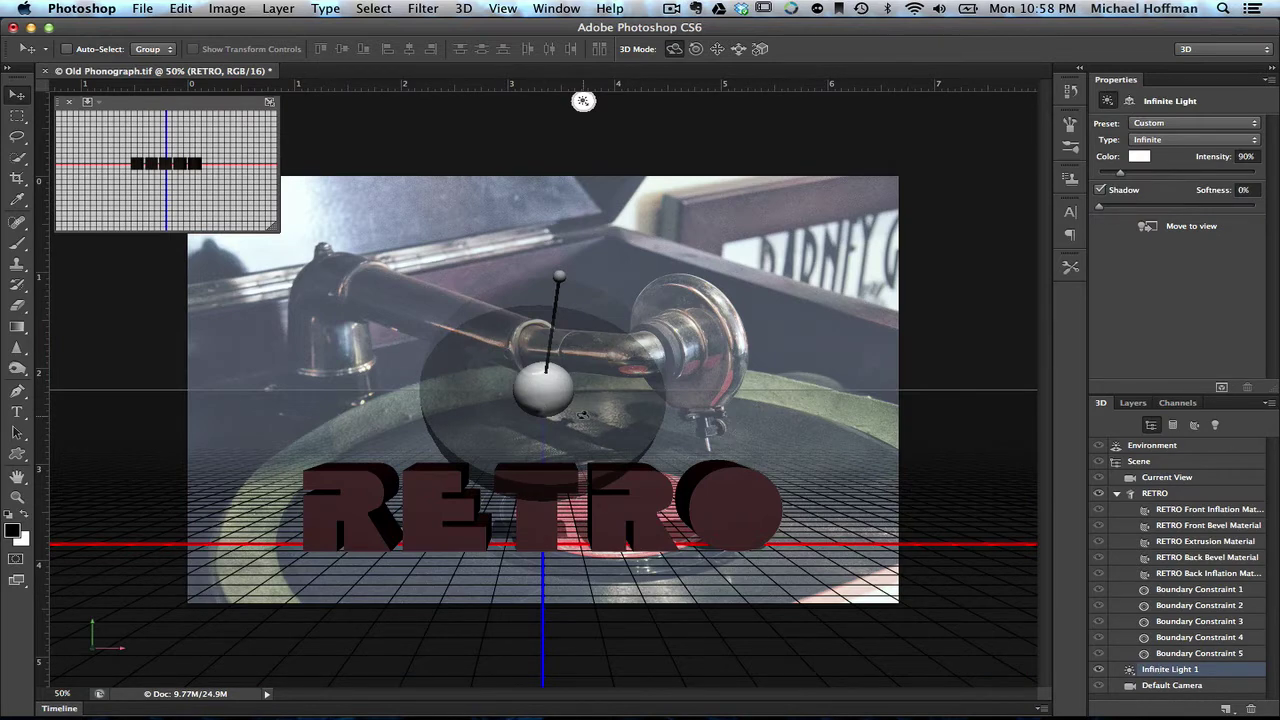
drag(568, 414, 604, 495)
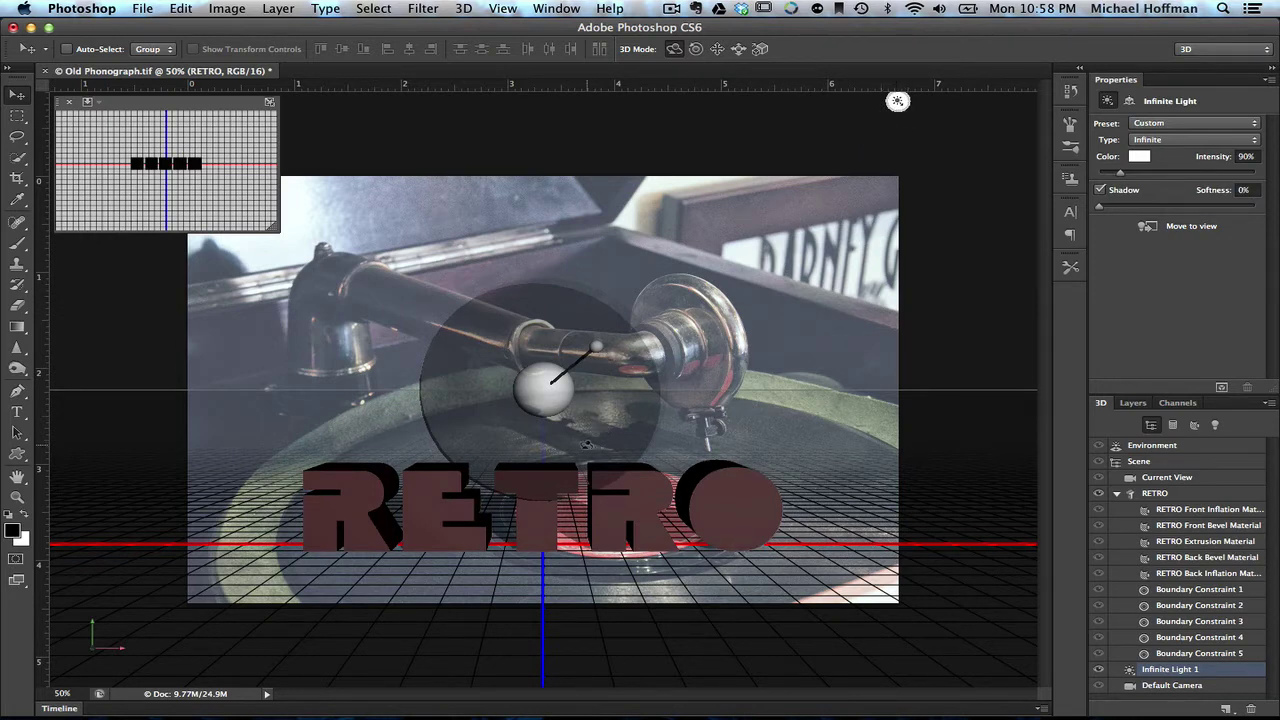
drag(586, 444, 674, 449)
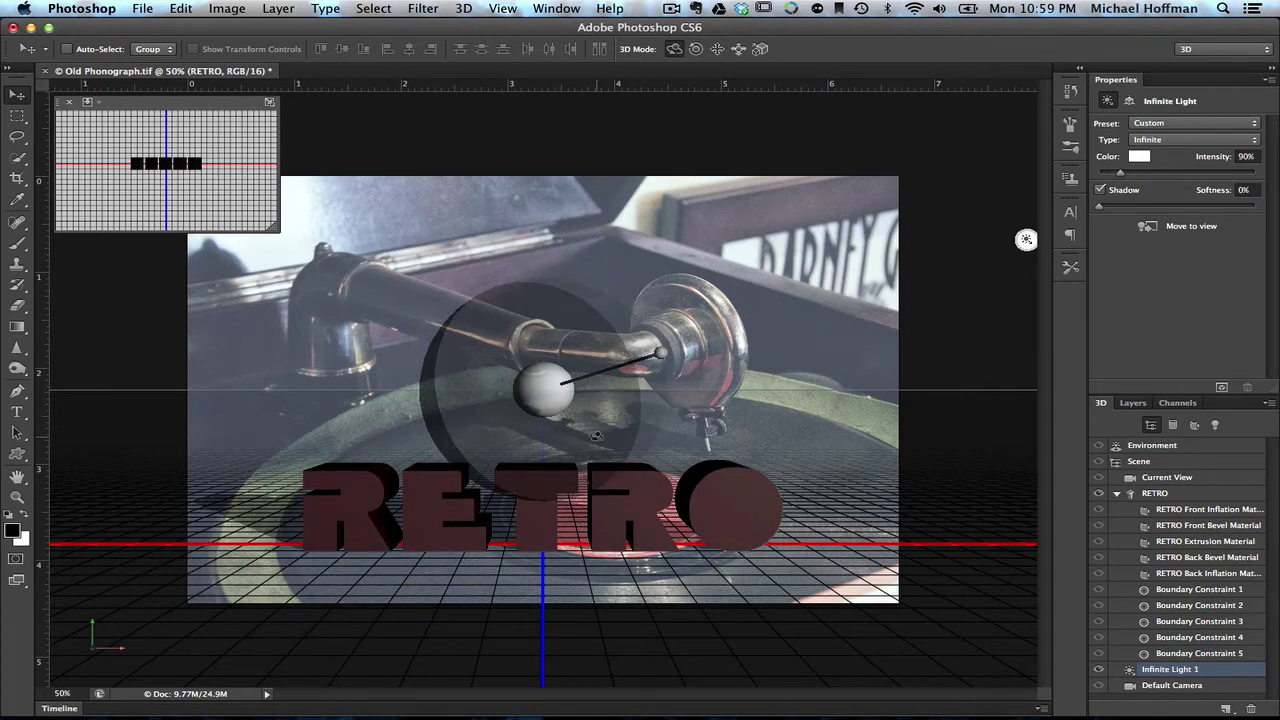
click(1186, 493)
click(1187, 478)
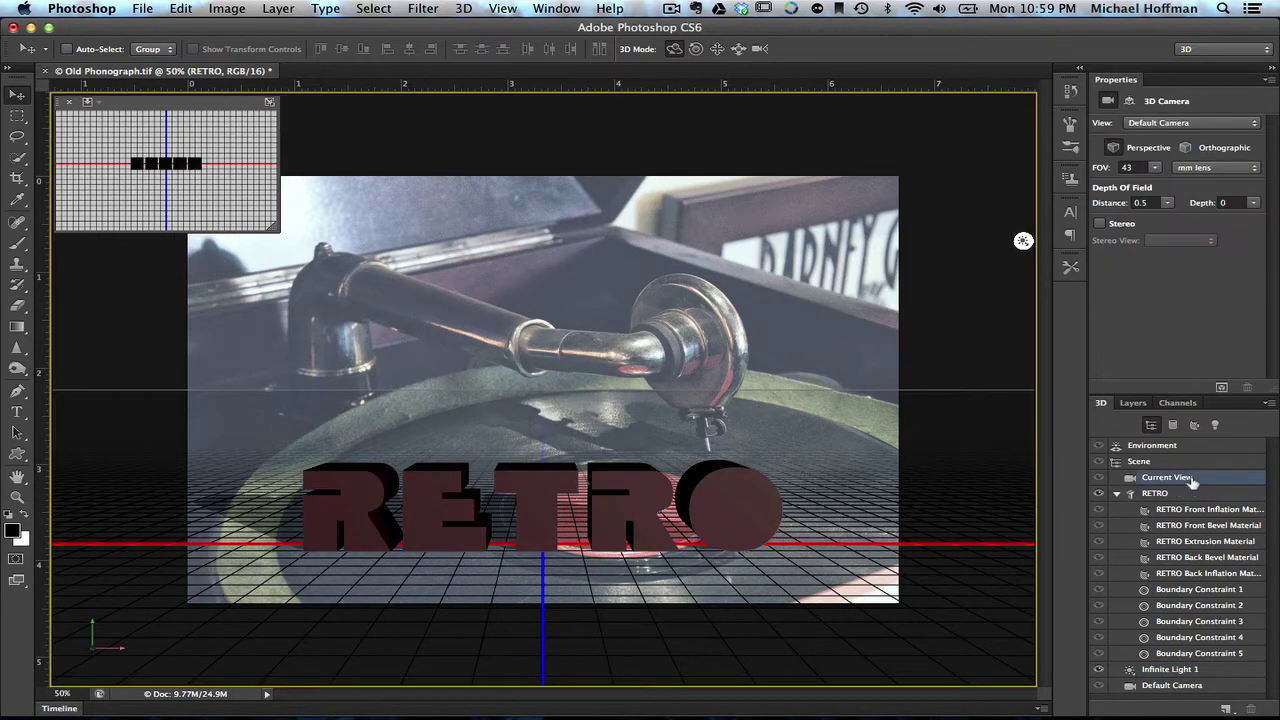
drag(910, 420, 144, 481)
drag(1022, 233, 828, 104)
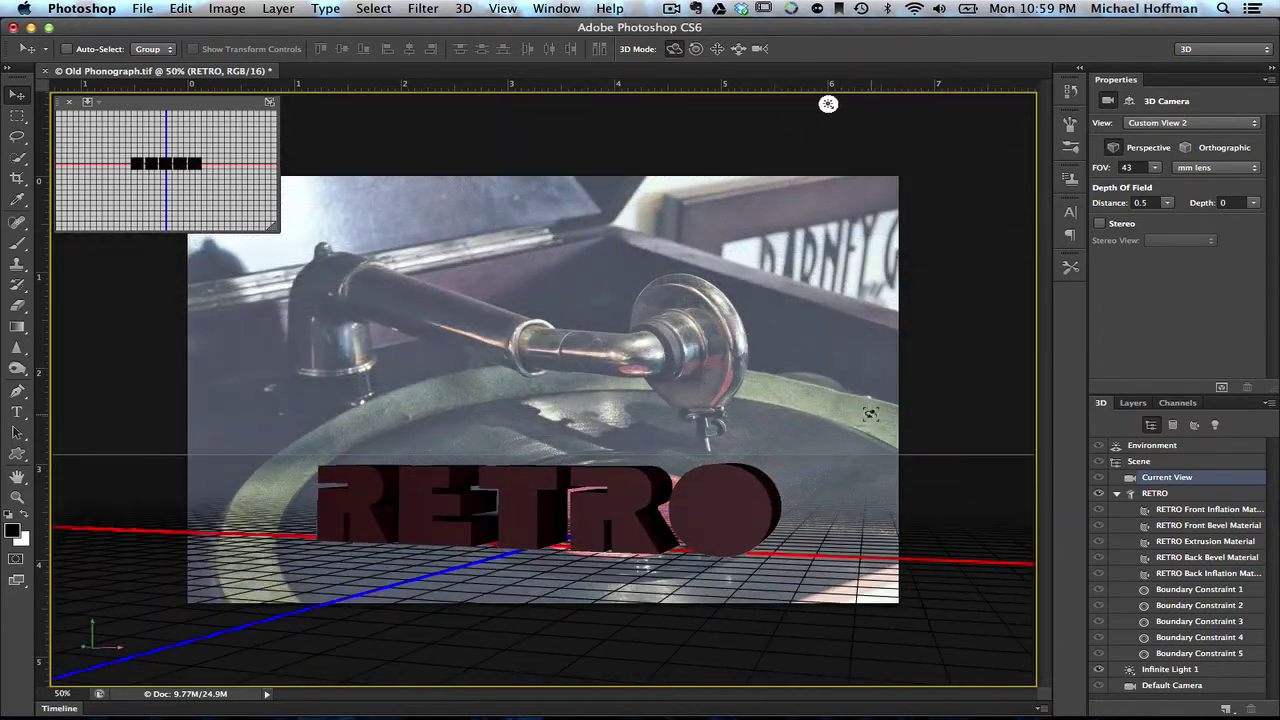
key(super+z)
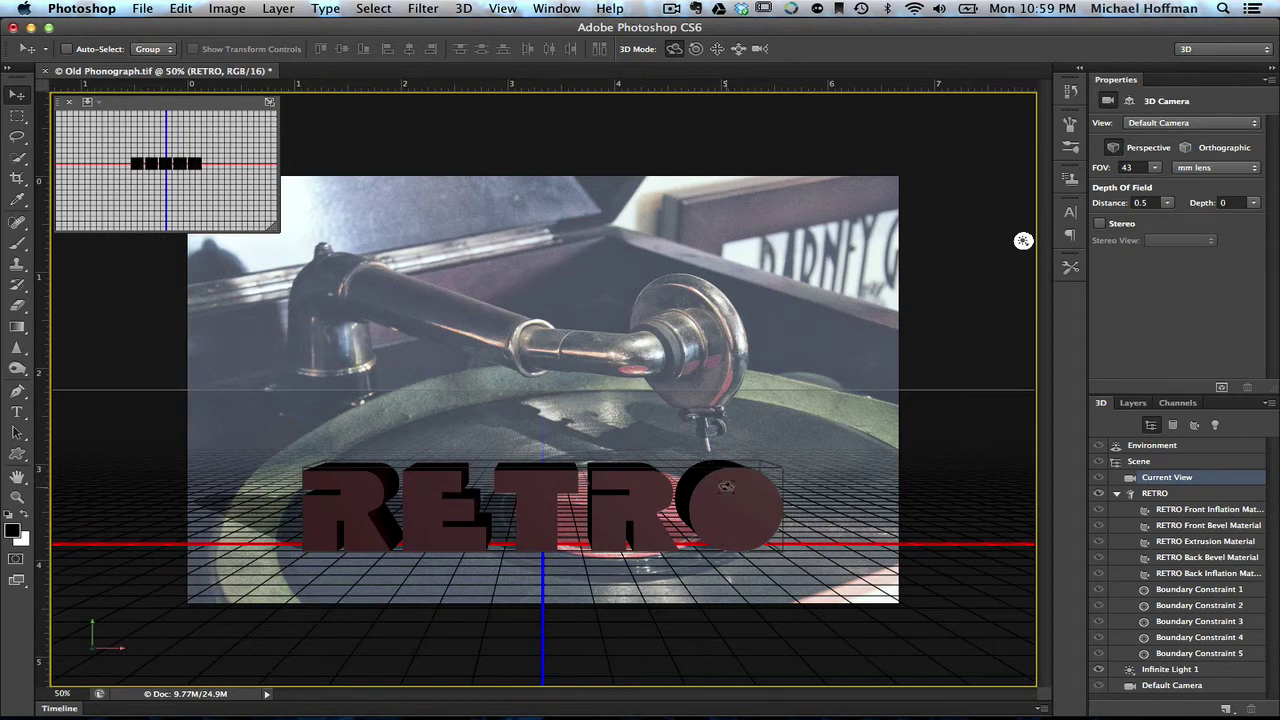
Select all five RETRO materials, front through back inflation, and open the material presets
click(1181, 510)
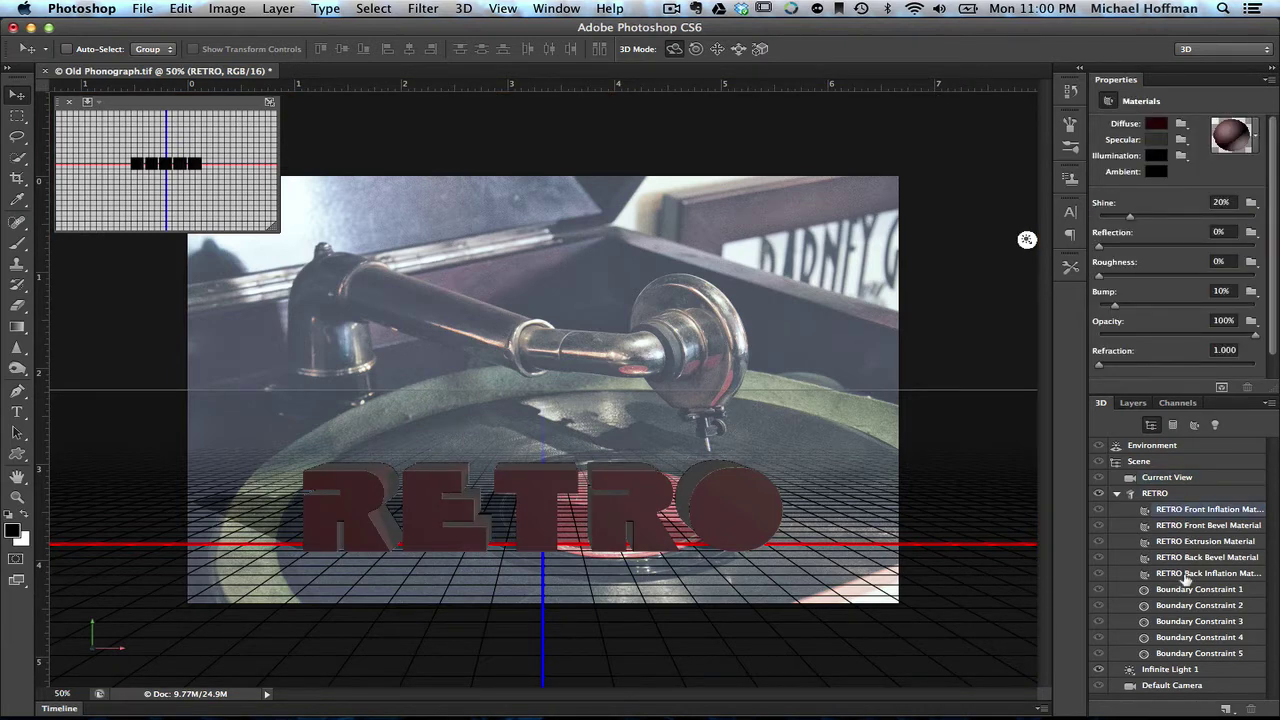
shift+click(1186, 574)
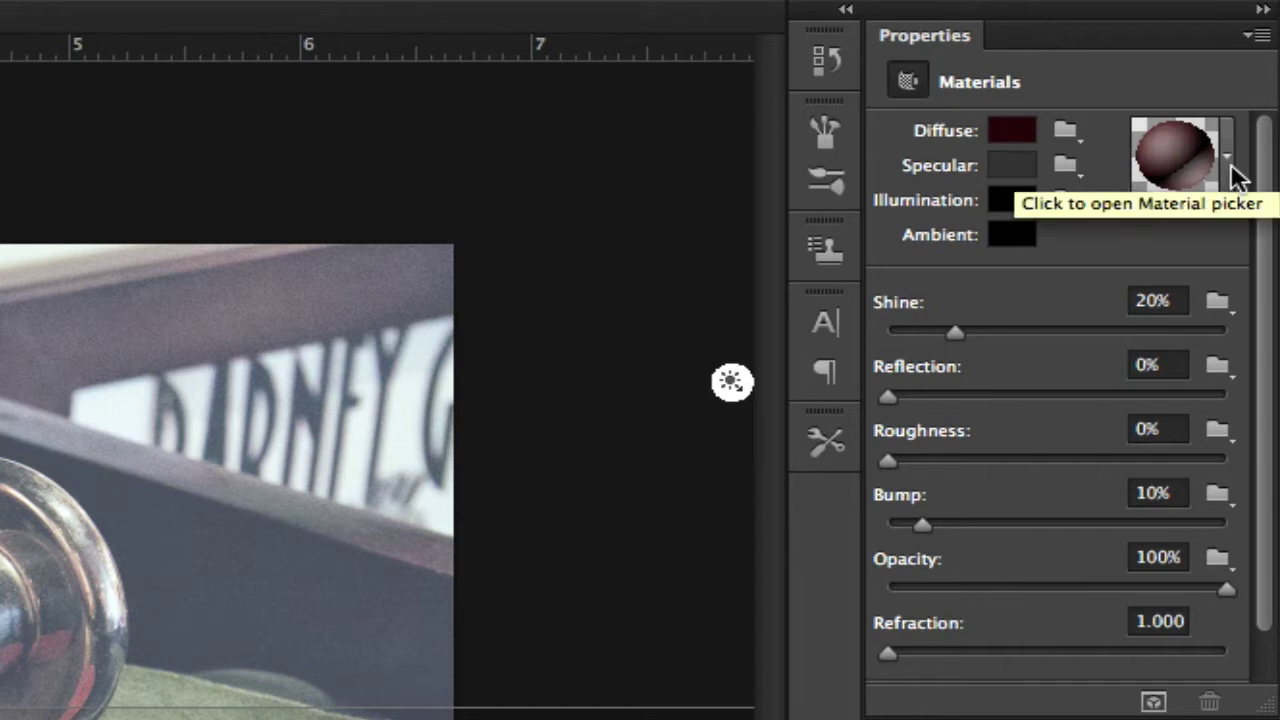
click(1228, 160)
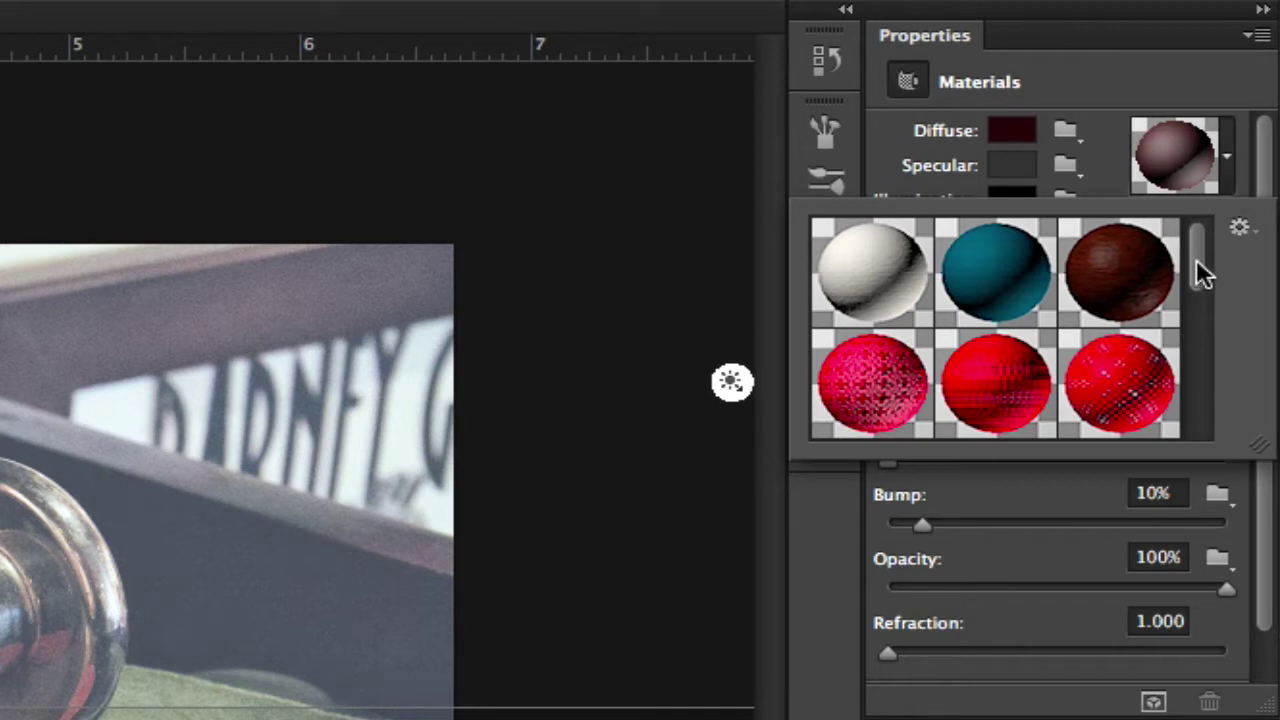
mouse_move(1196, 258)
mouse_down()
mouse_move(1190, 395)
mouse_move(1192, 260)
mouse_up()
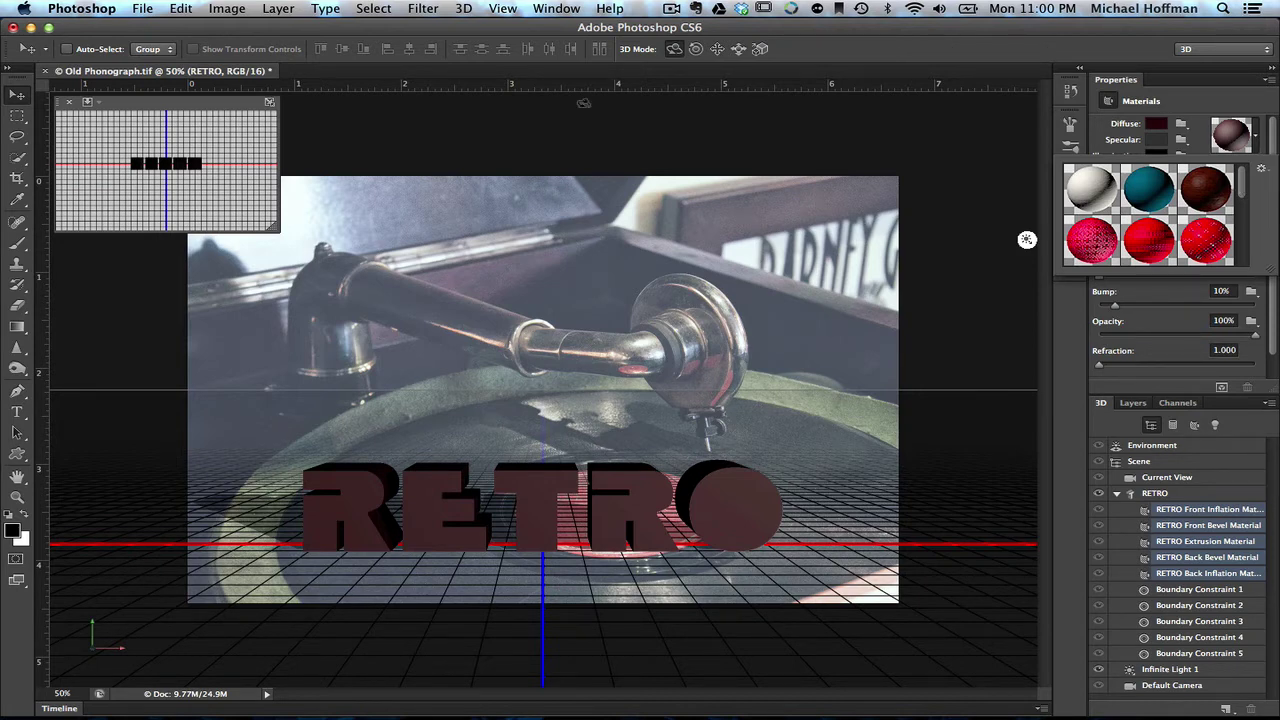
click(468, 17)
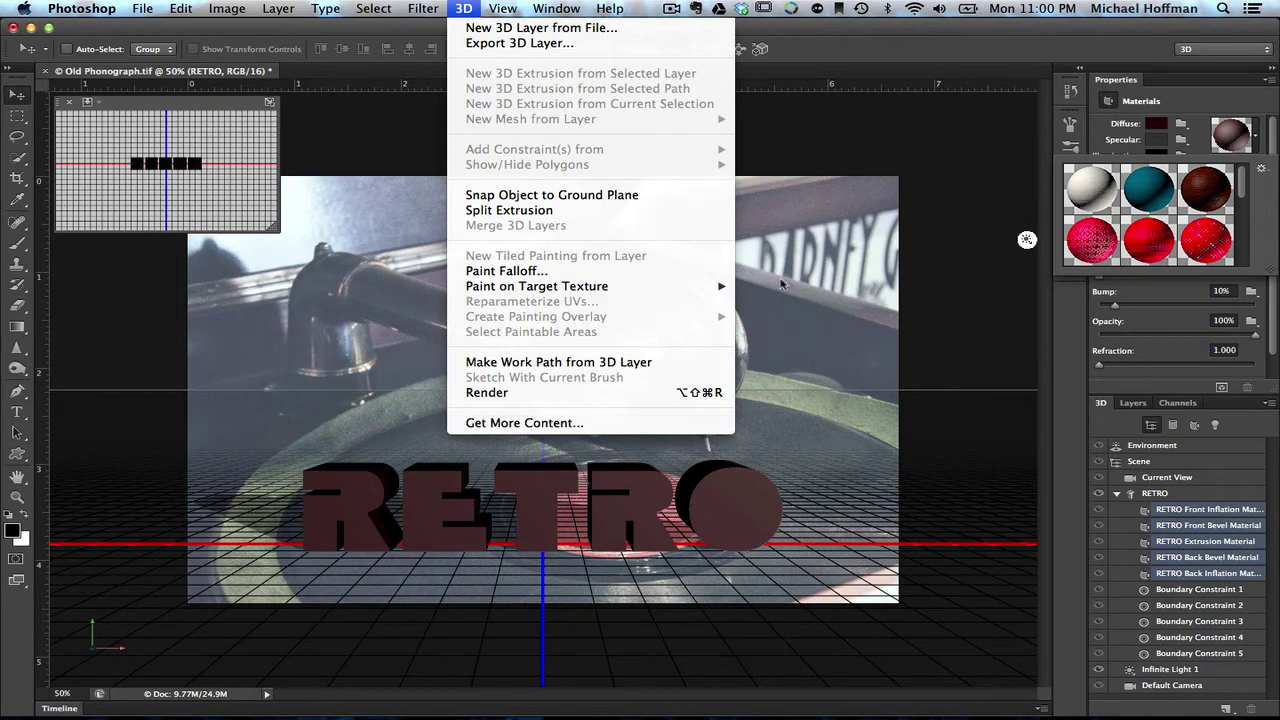
Replace the material presets with the Stone library and scroll to Gemstones Garnet
click(1263, 174)
click(1263, 174)
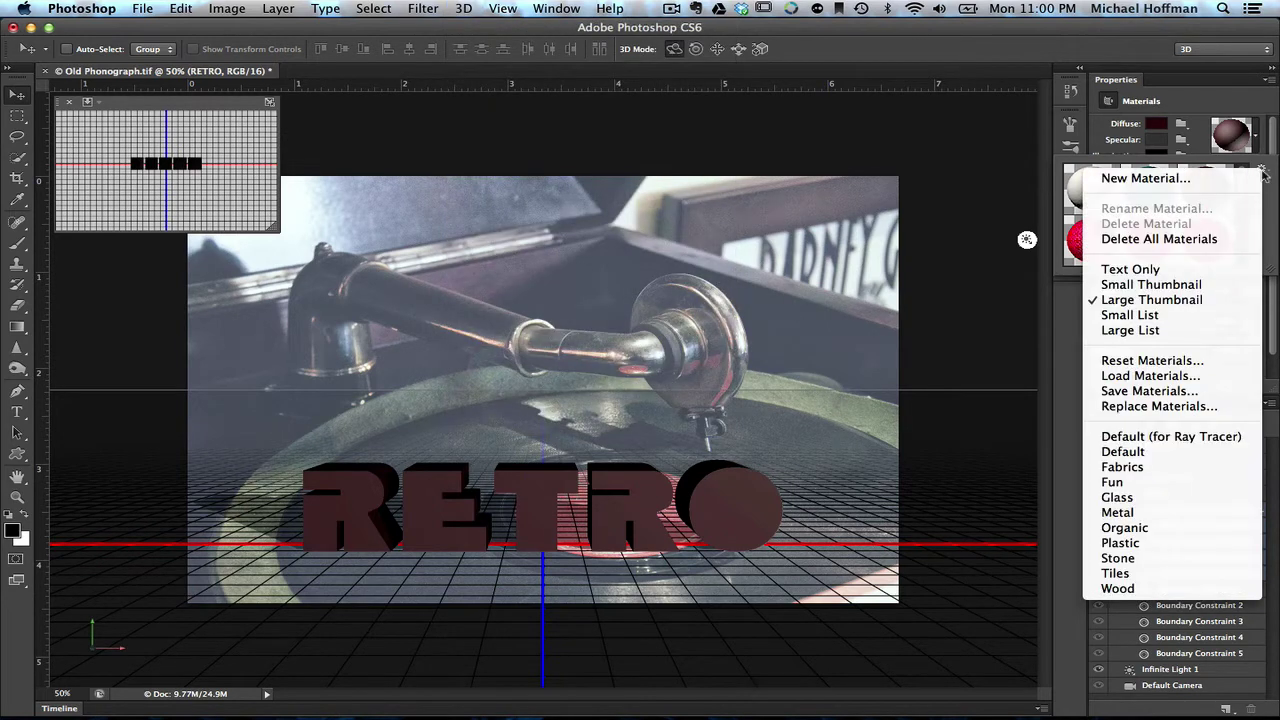
click(1155, 565)
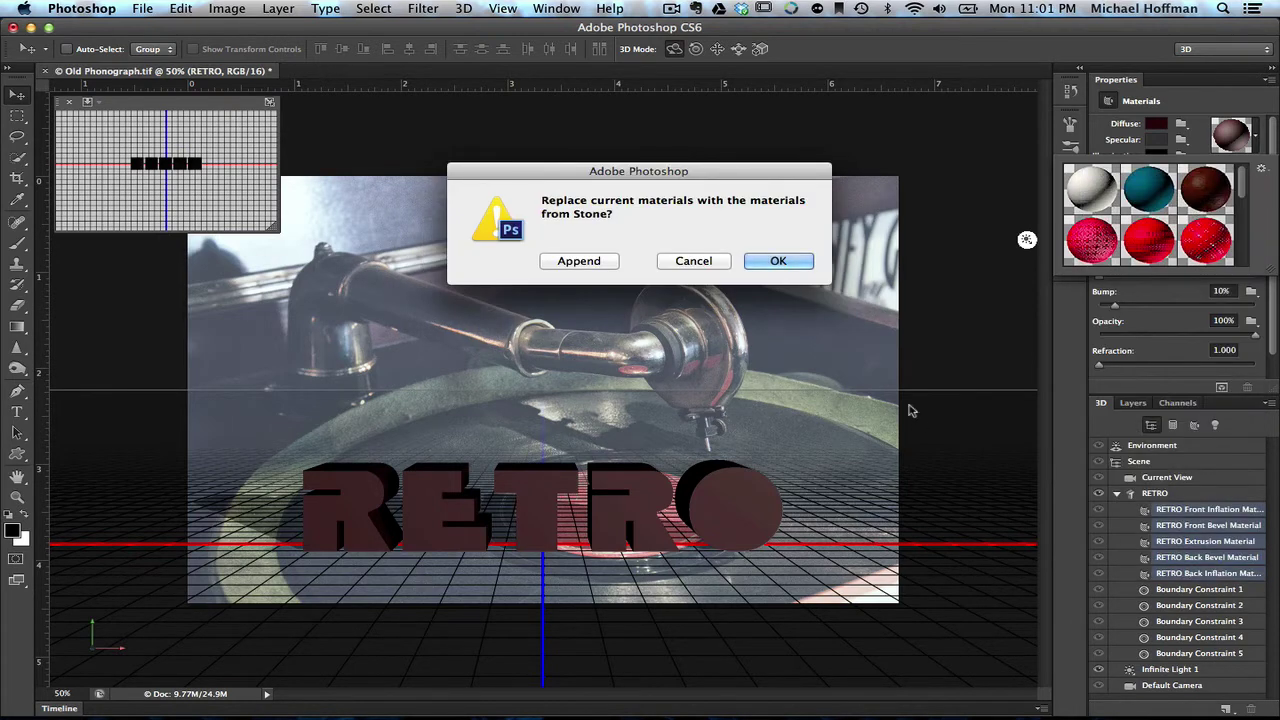
click(780, 261)
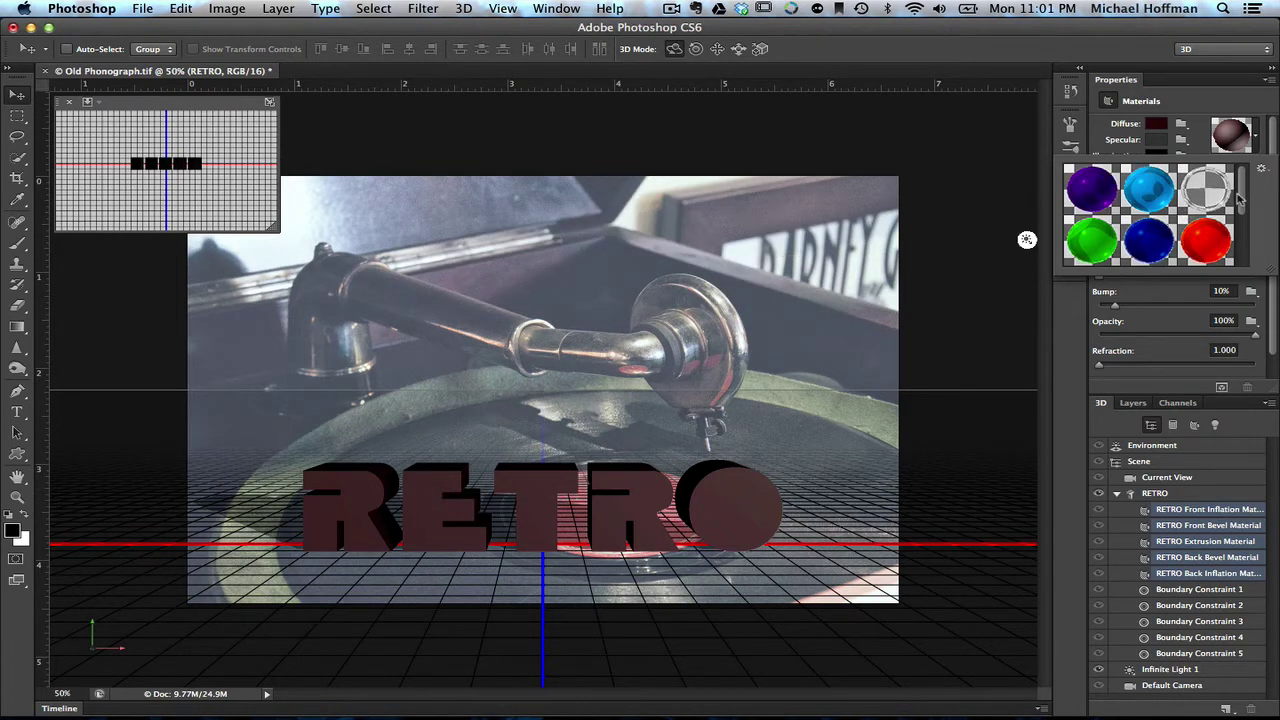
drag(1243, 200, 1246, 244)
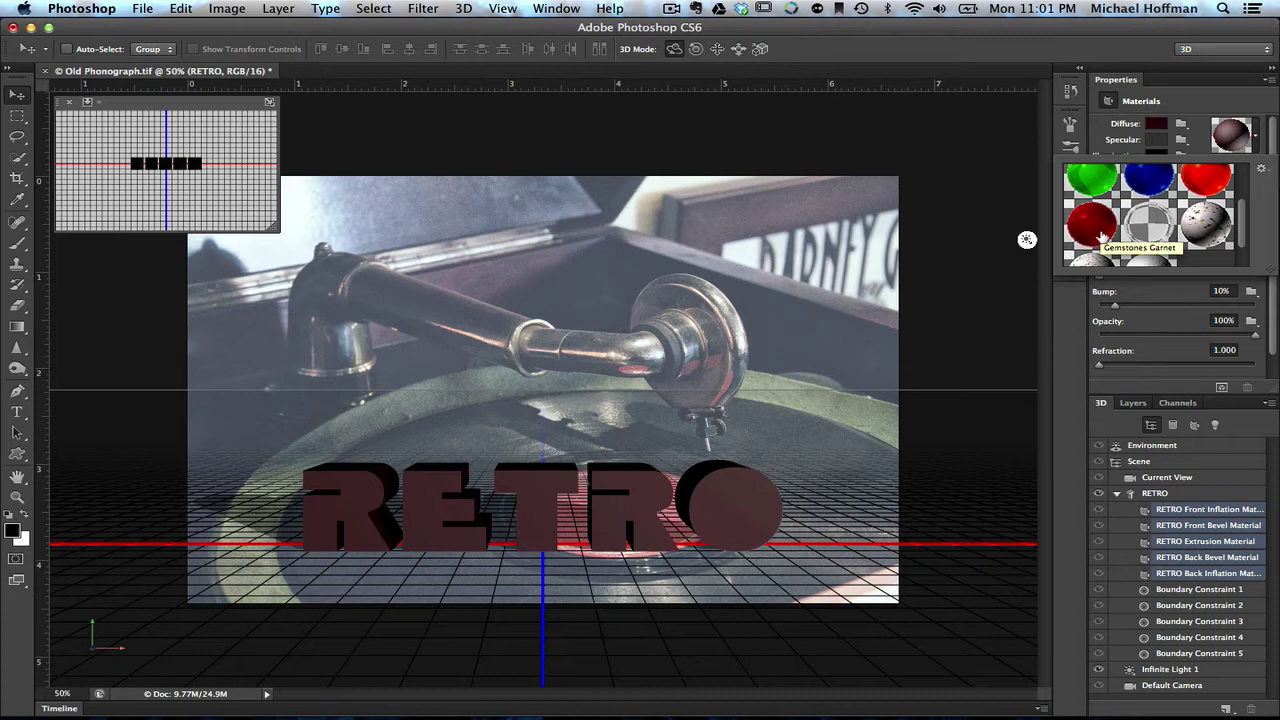
Apply the Gemstones Garnet material to the RETRO letters and render the scene
click(1099, 234)
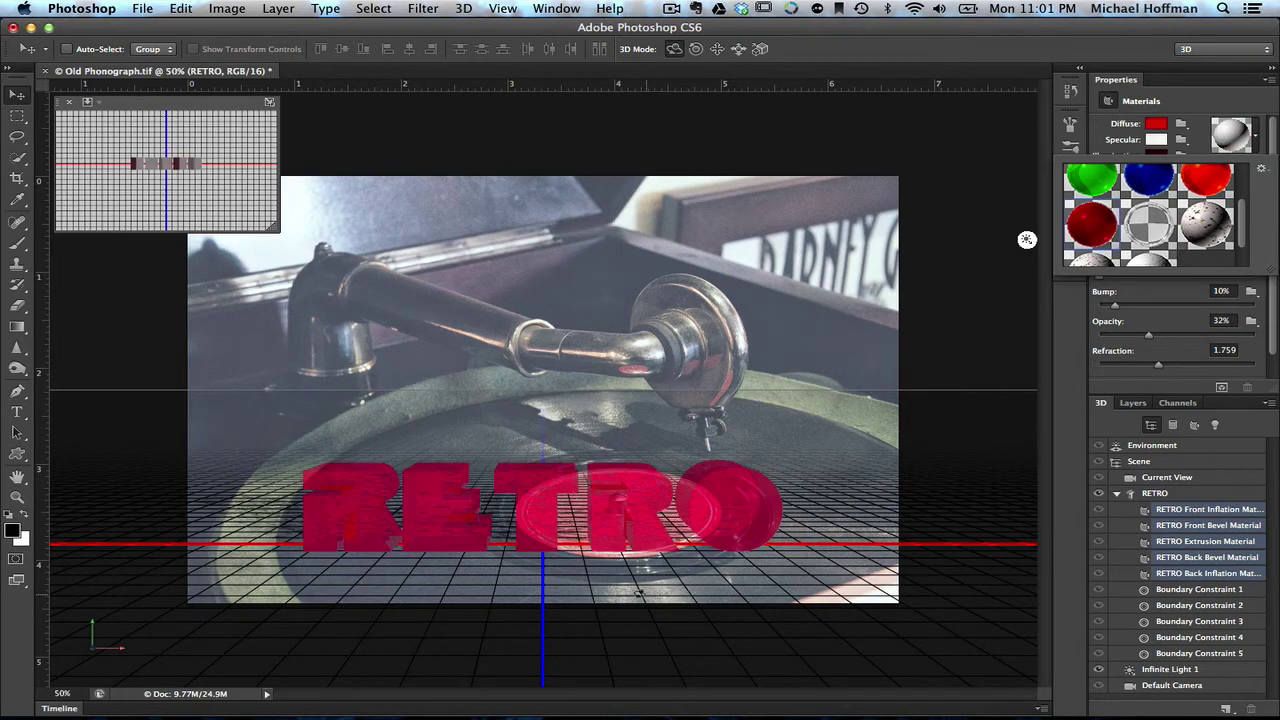
click(1256, 140)
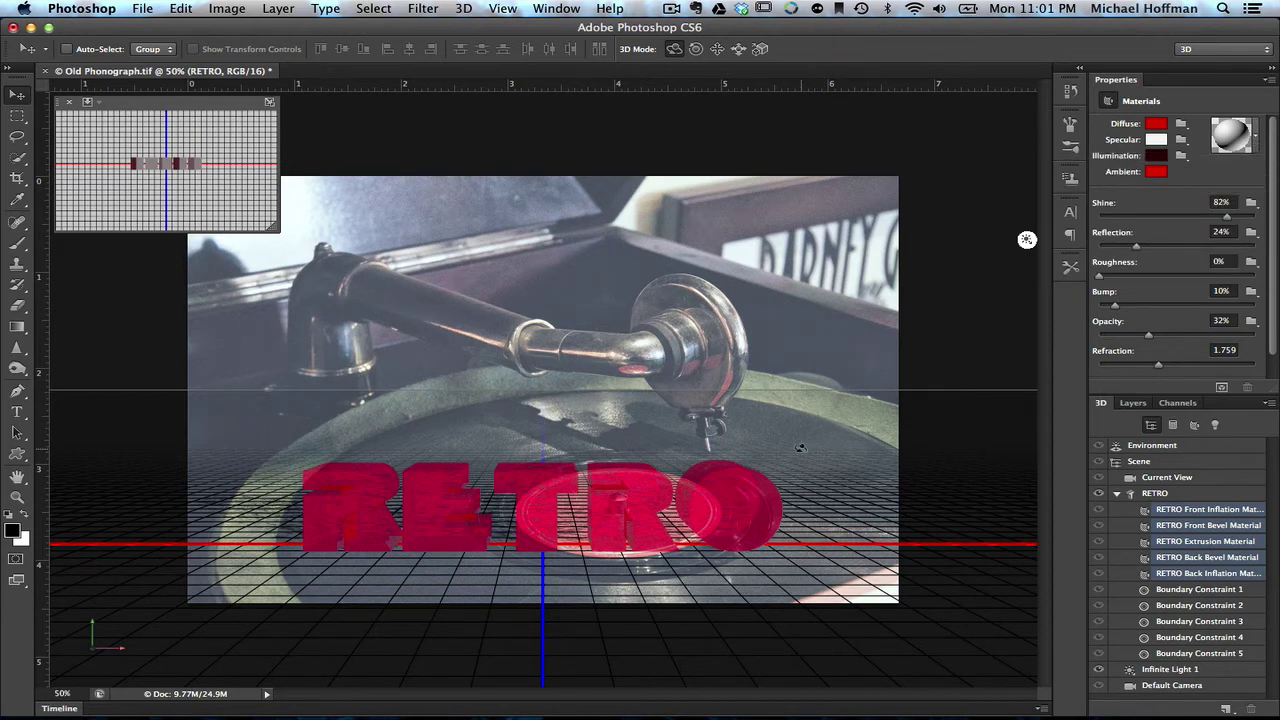
key(super+alt+shift+r)
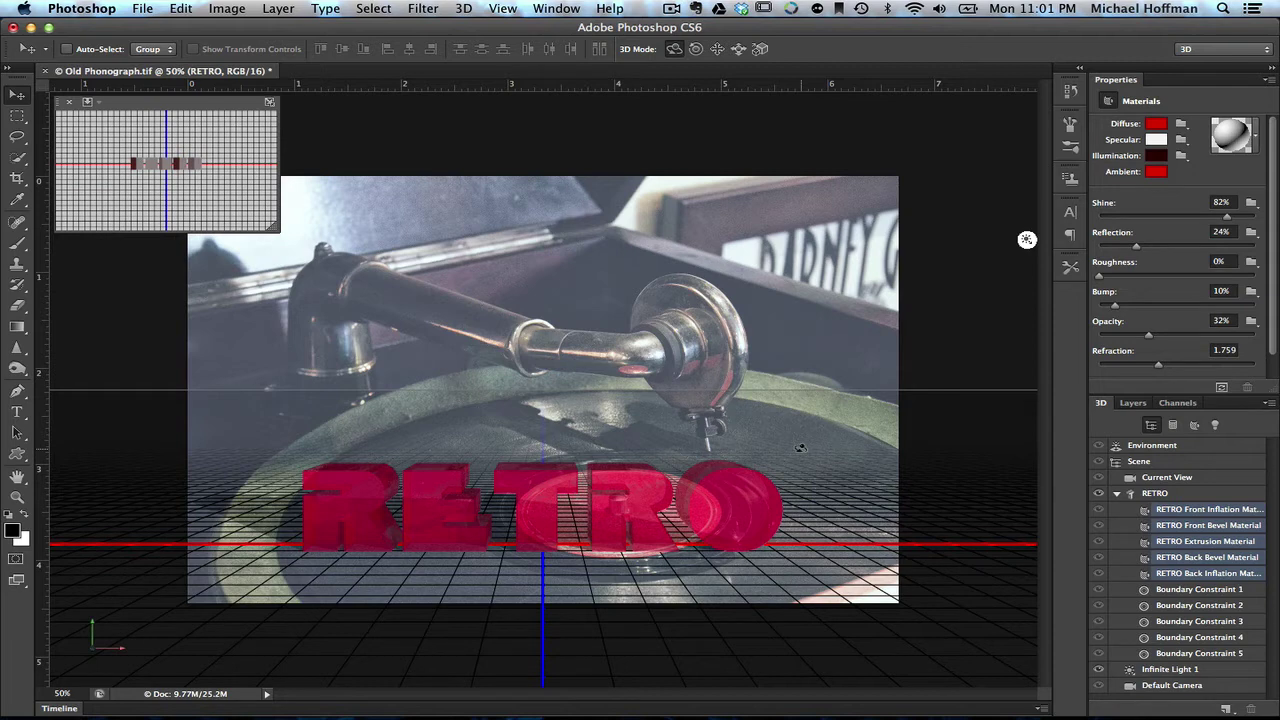
click(1134, 404)
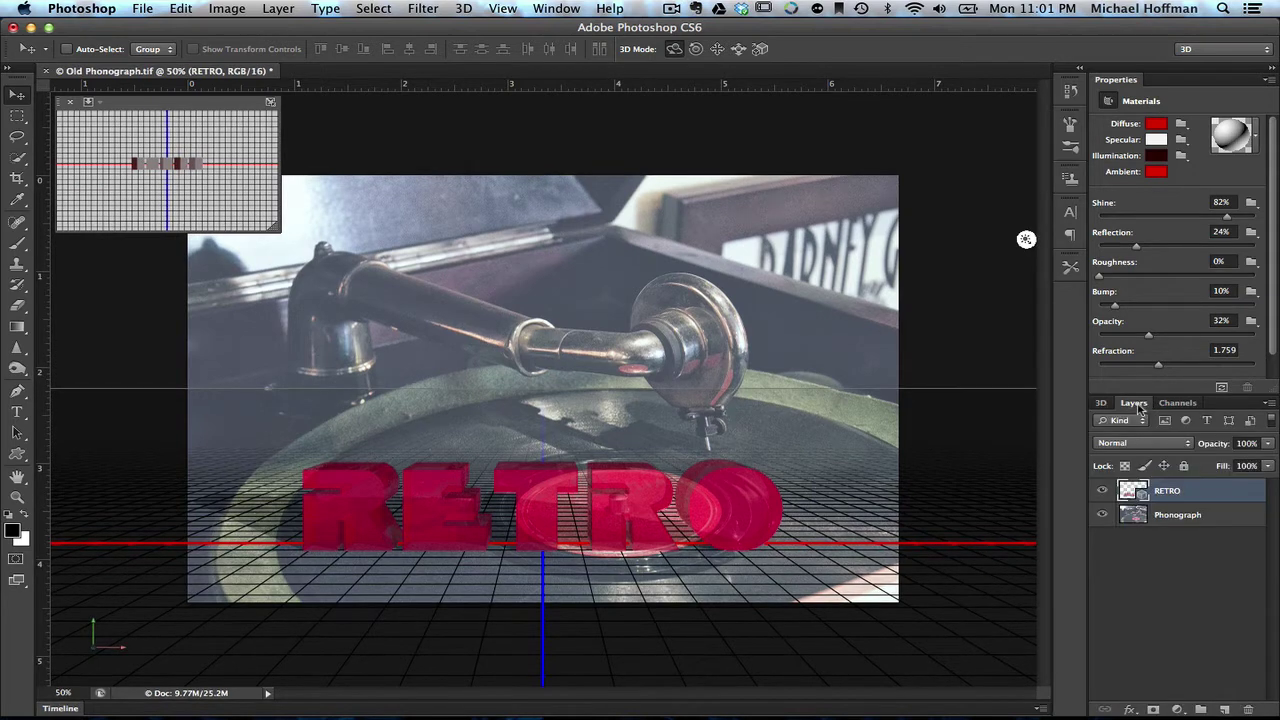
click(1190, 516)
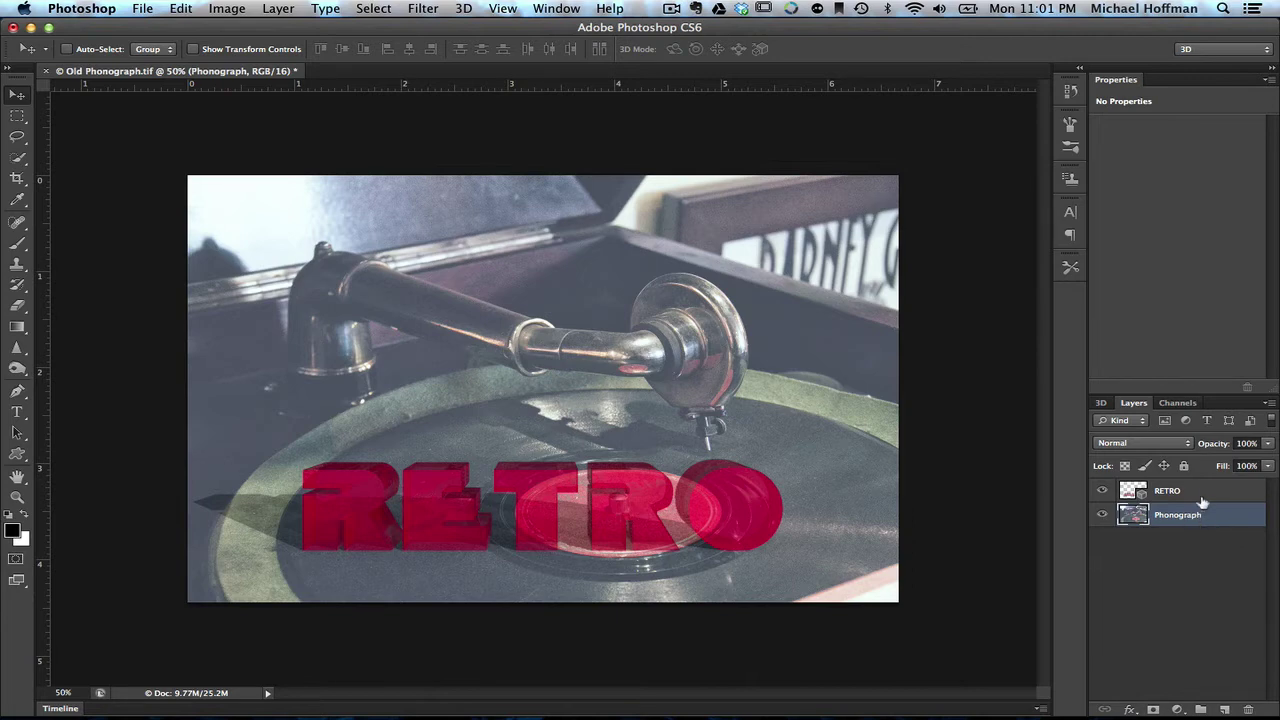
click(1214, 492)
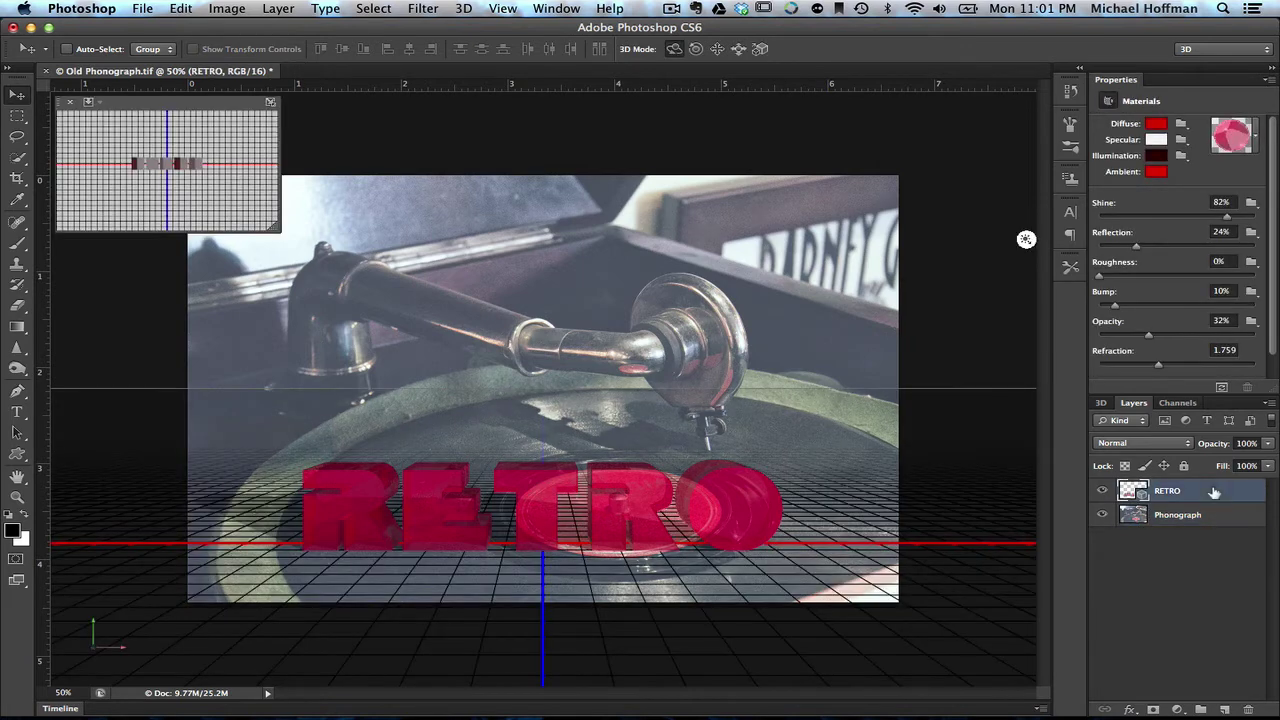
click(1101, 403)
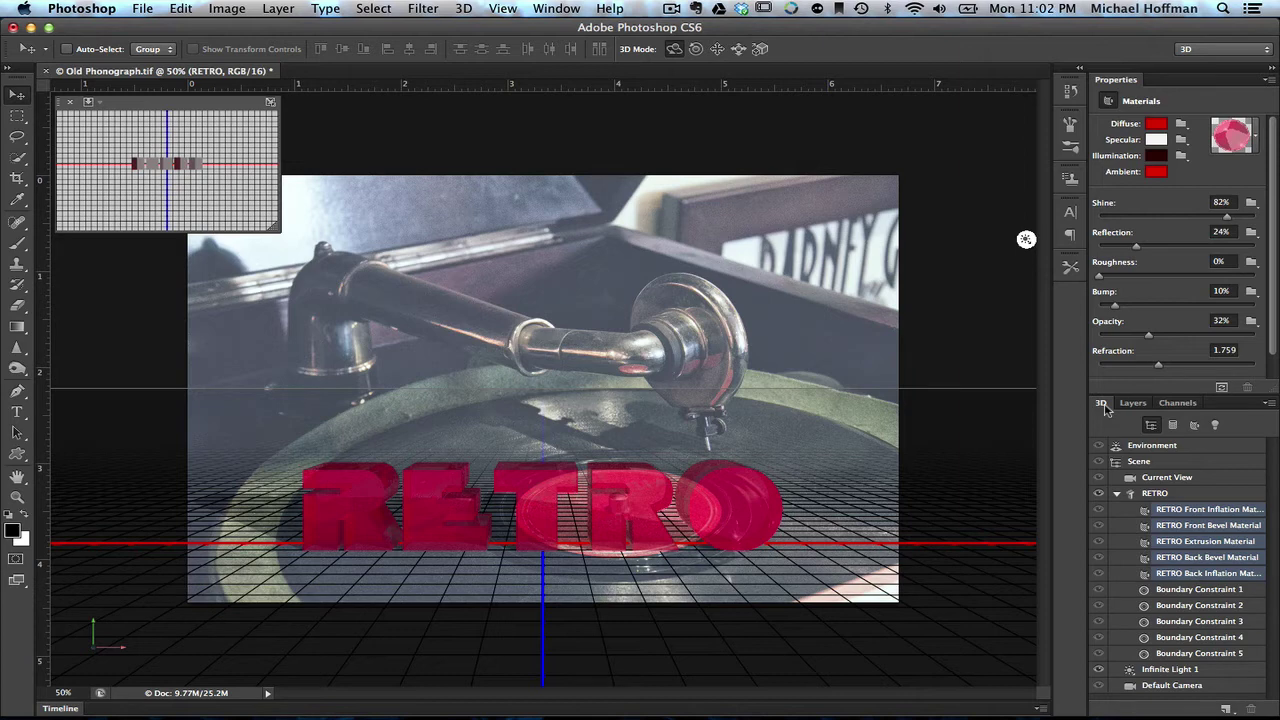
Run 3D > Split Extrusion on the RETRO mesh and expand it into R, E, T, R 2, O
click(1187, 494)
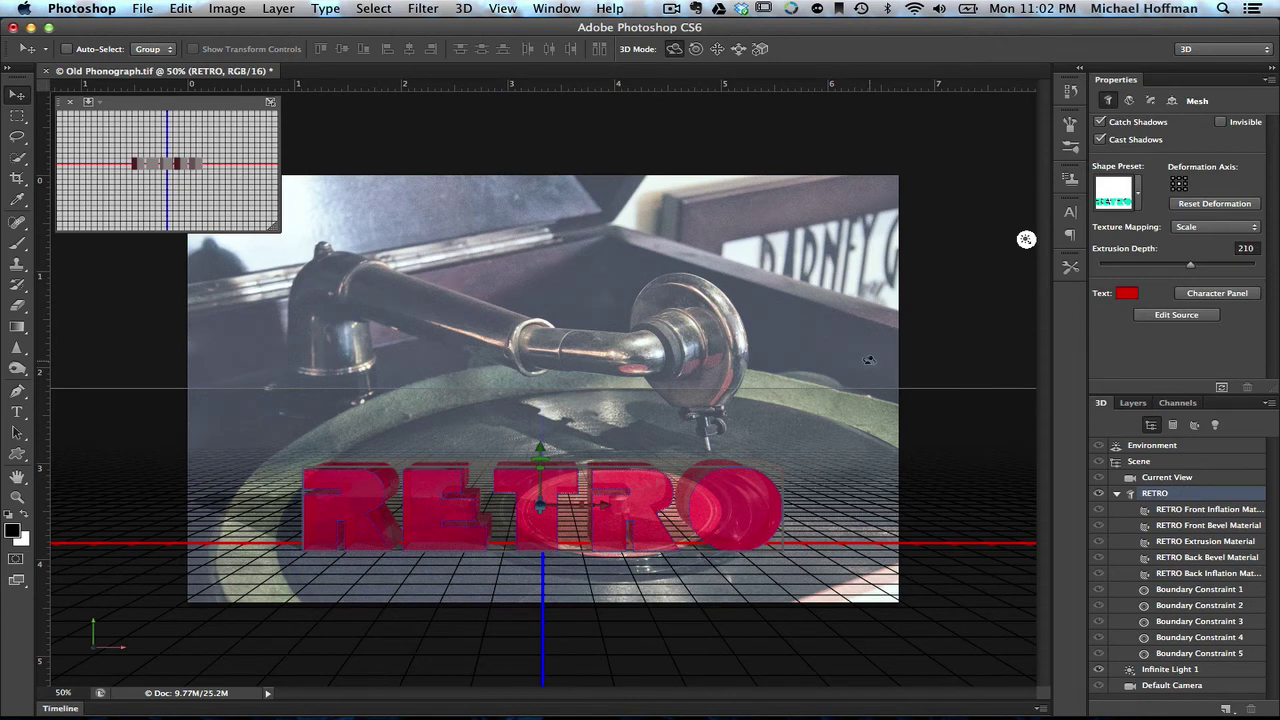
click(464, 10)
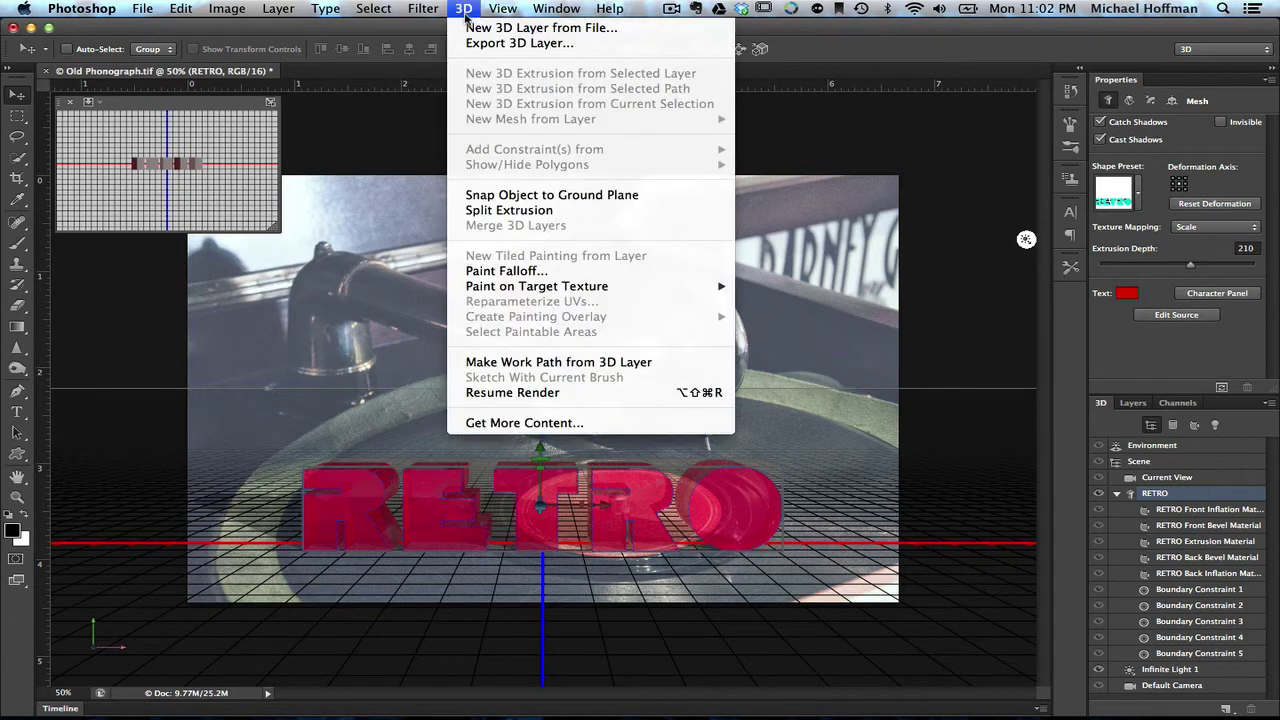
click(480, 212)
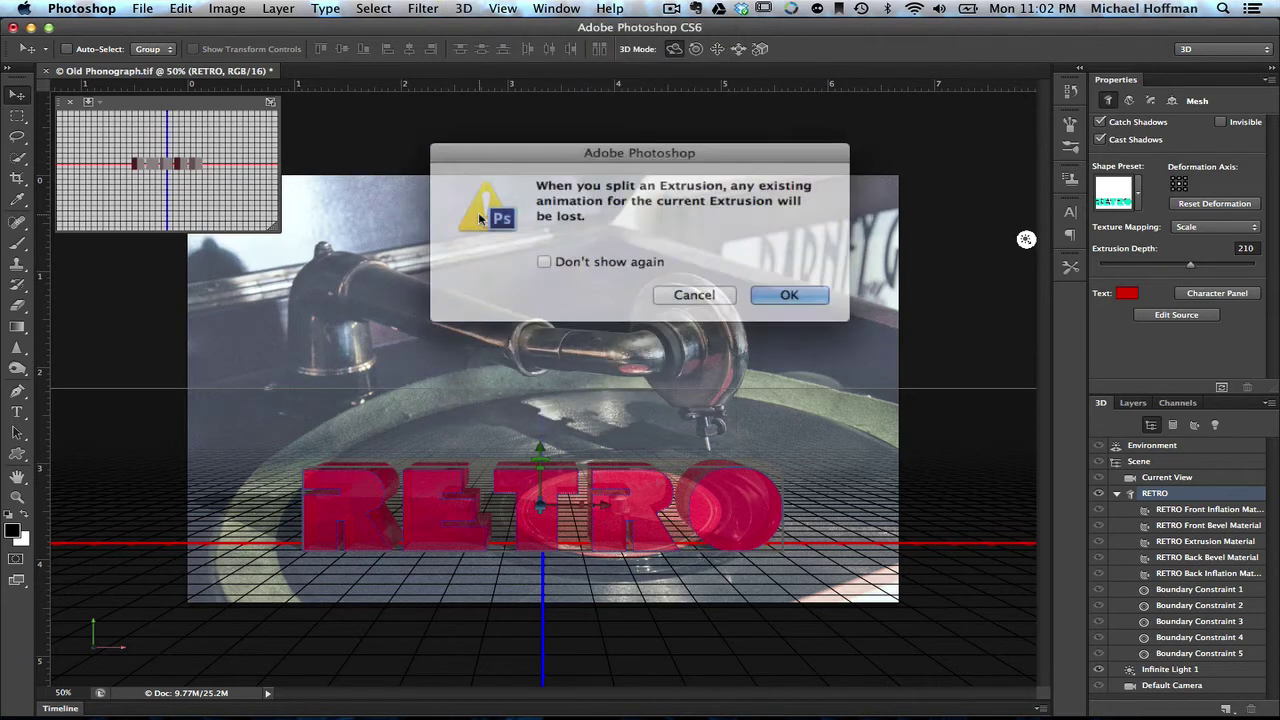
click(751, 289)
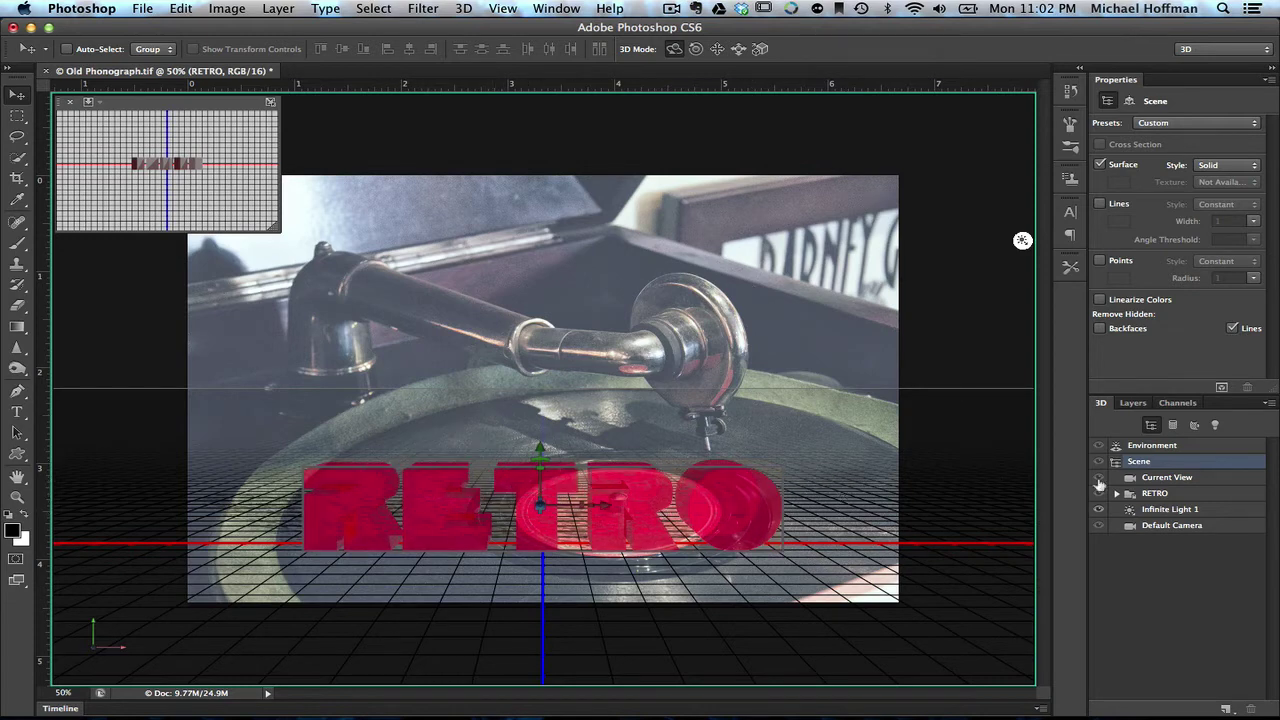
click(1186, 497)
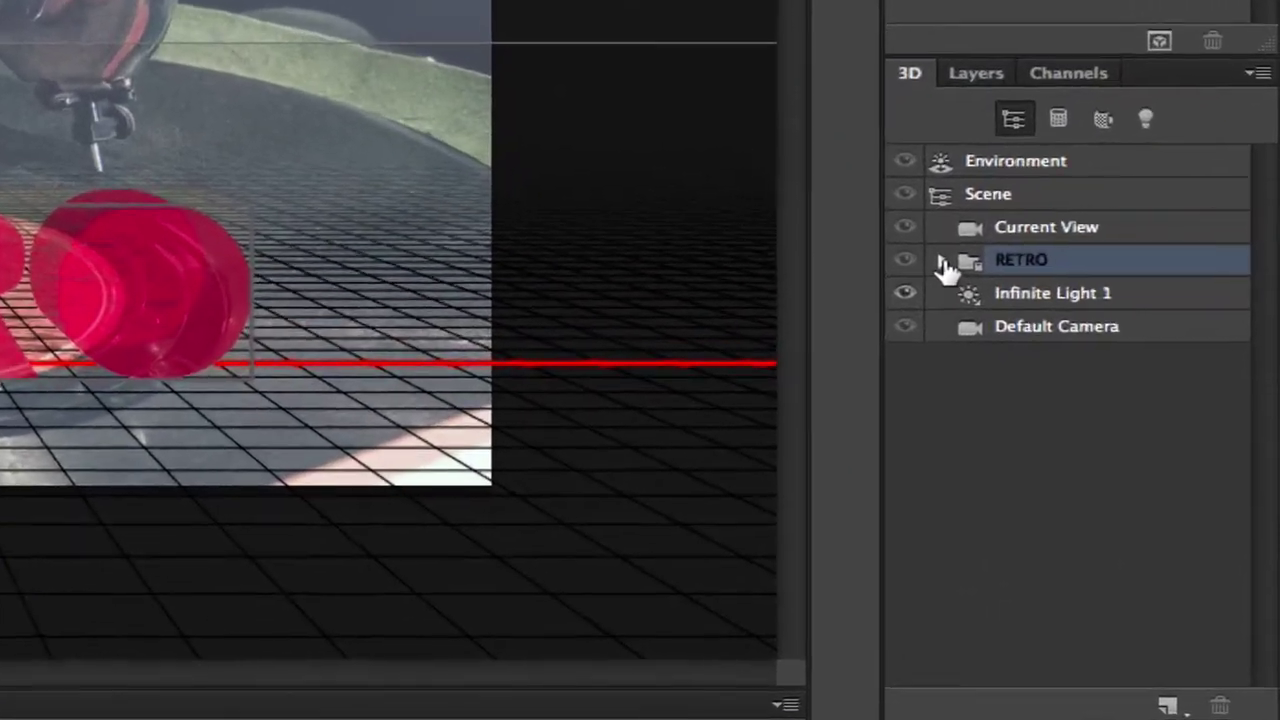
click(1116, 493)
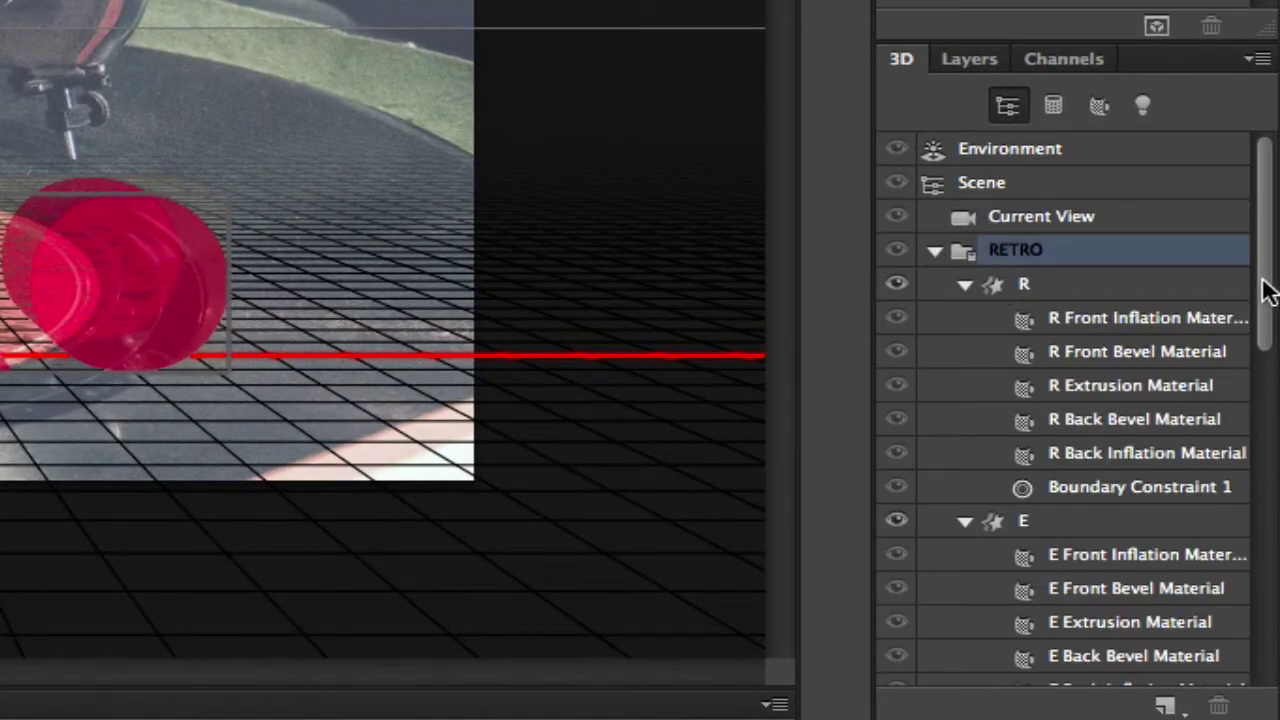
drag(1266, 288, 1266, 325)
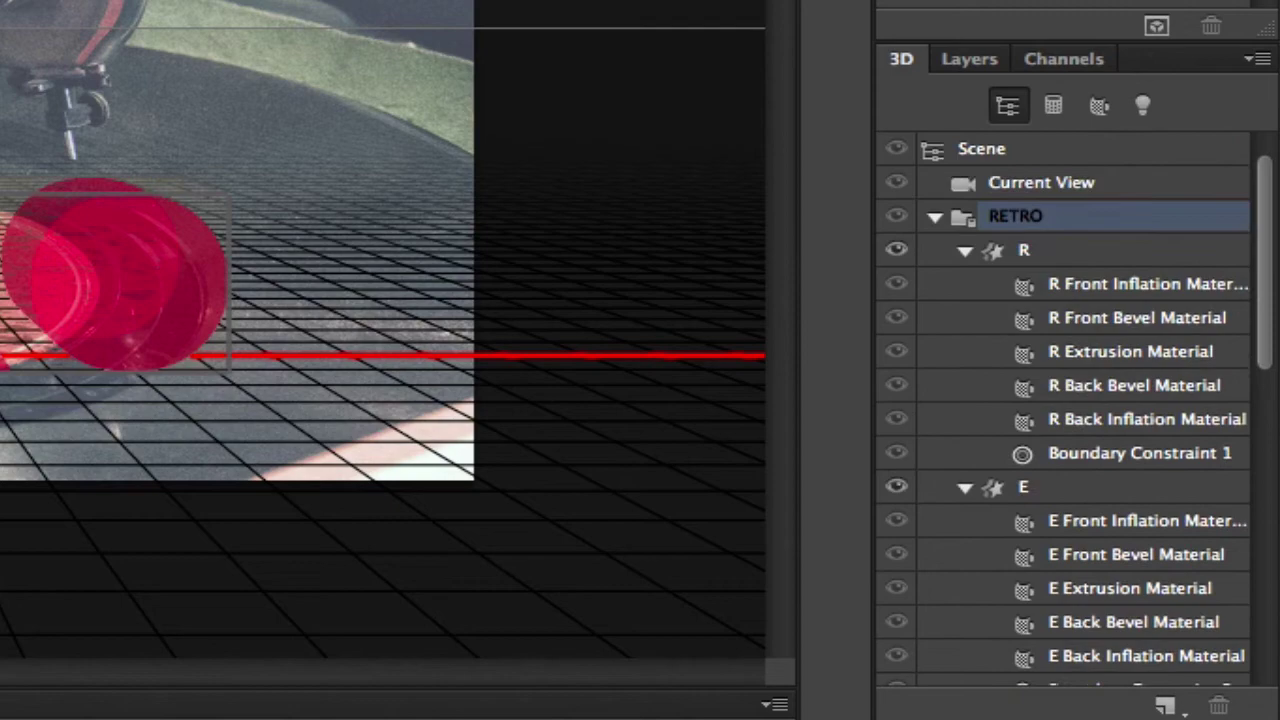
Select the R mesh row under the RETRO group in the 3D panel
click(1129, 251)
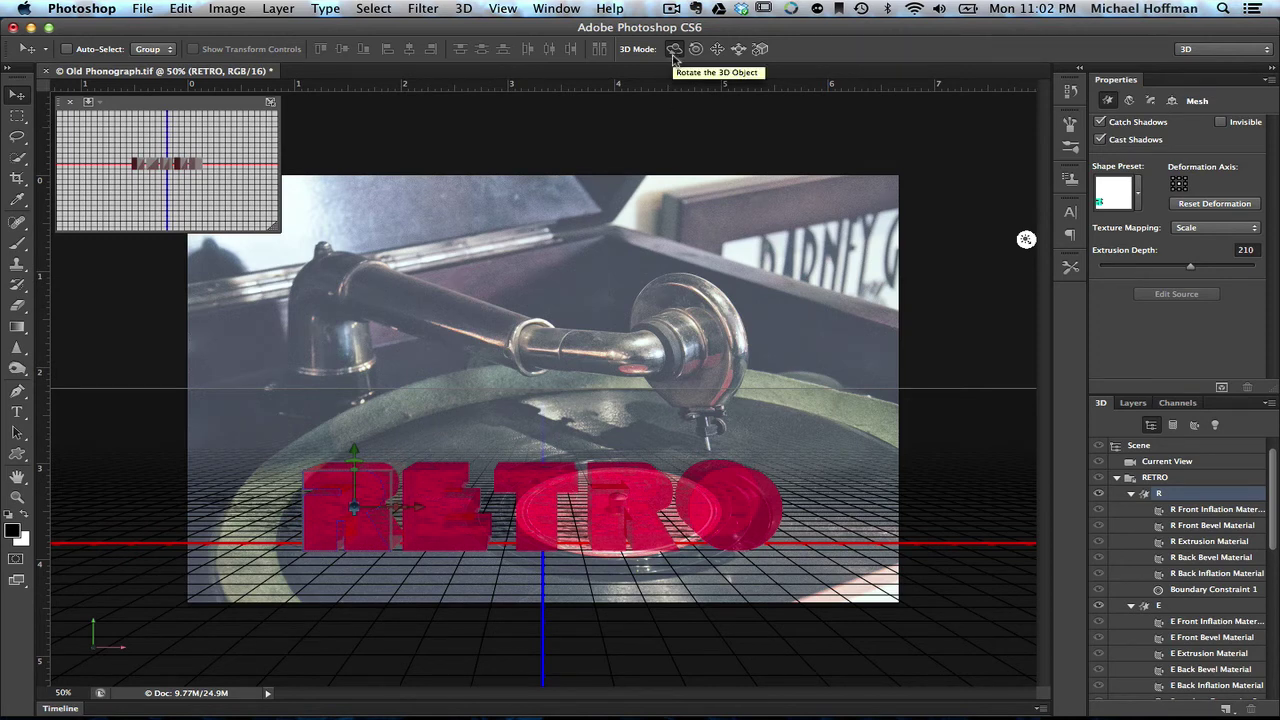
Using 3D rotate mode, tip the first R letter to a new angle
click(673, 50)
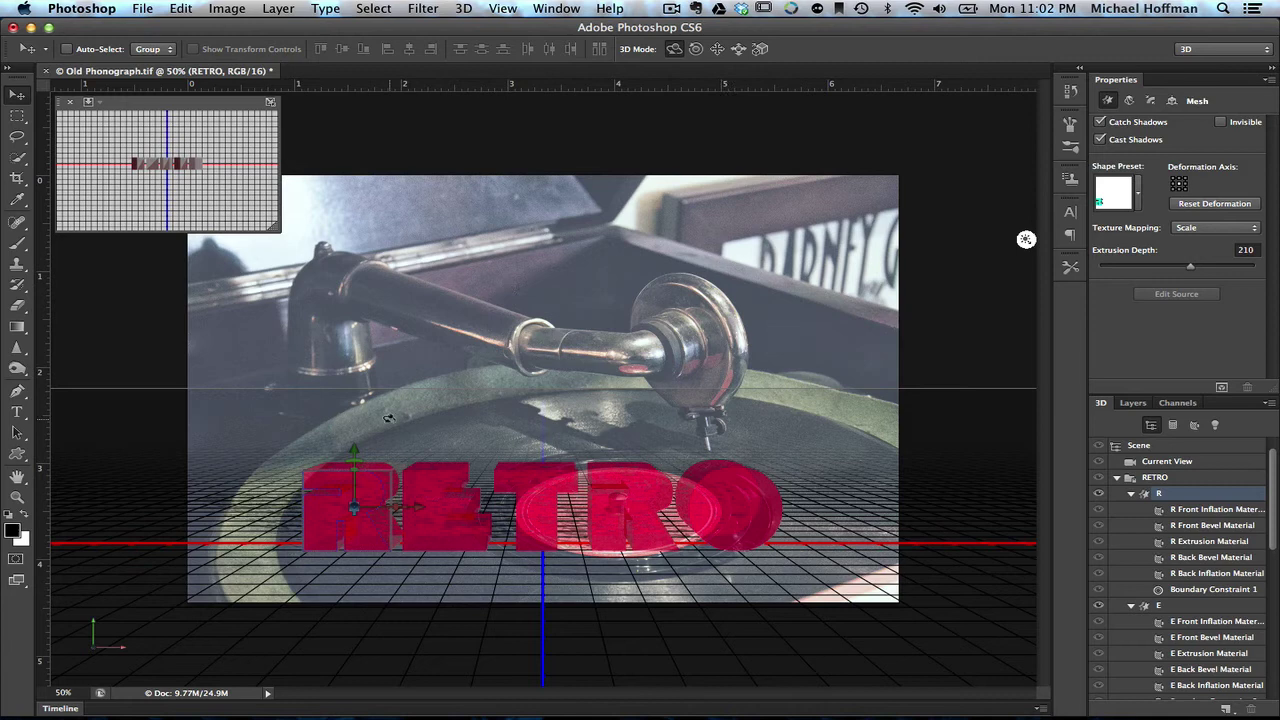
drag(388, 418, 310, 452)
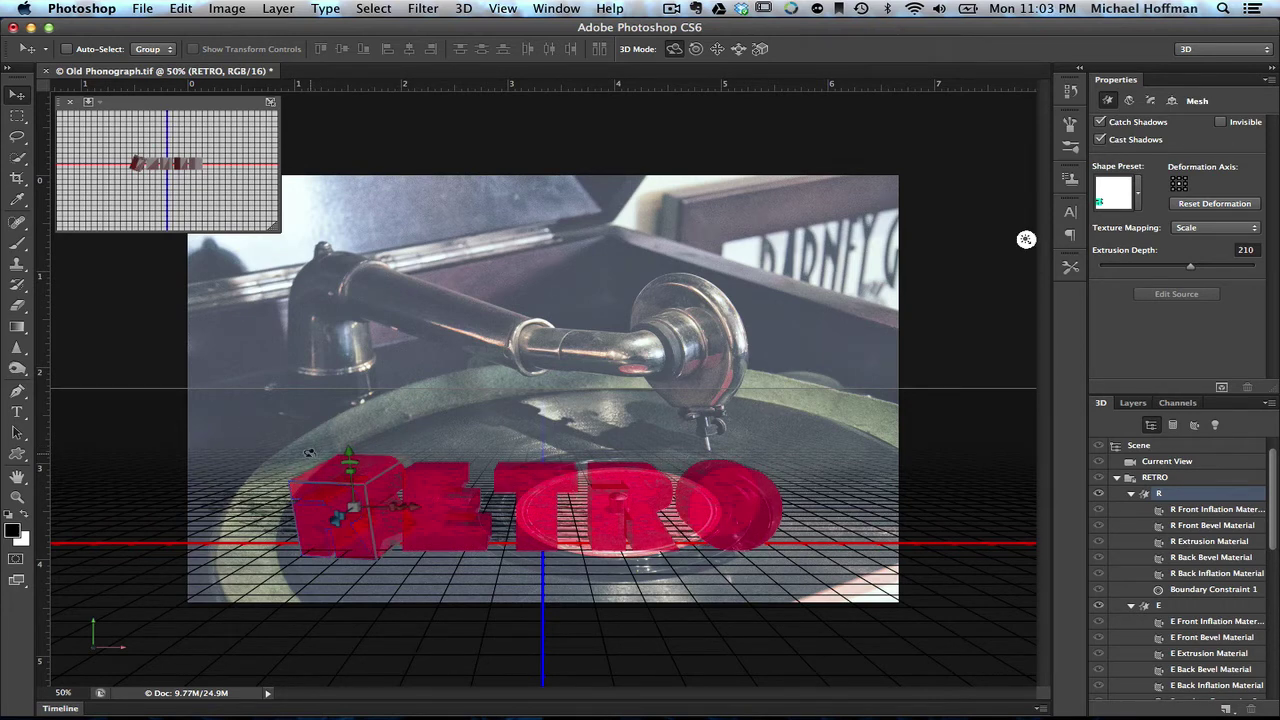
drag(428, 490, 428, 498)
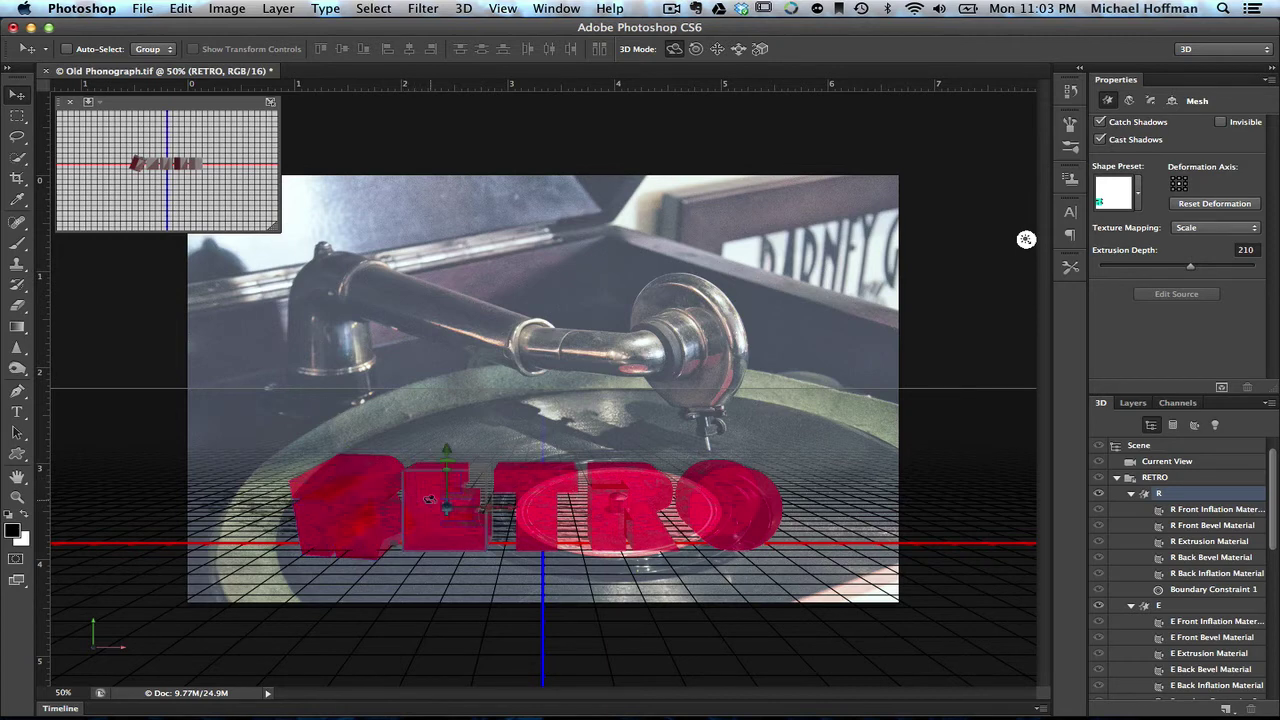
Tip the E and T letters to new angles, then select the second R and the O
click(428, 498)
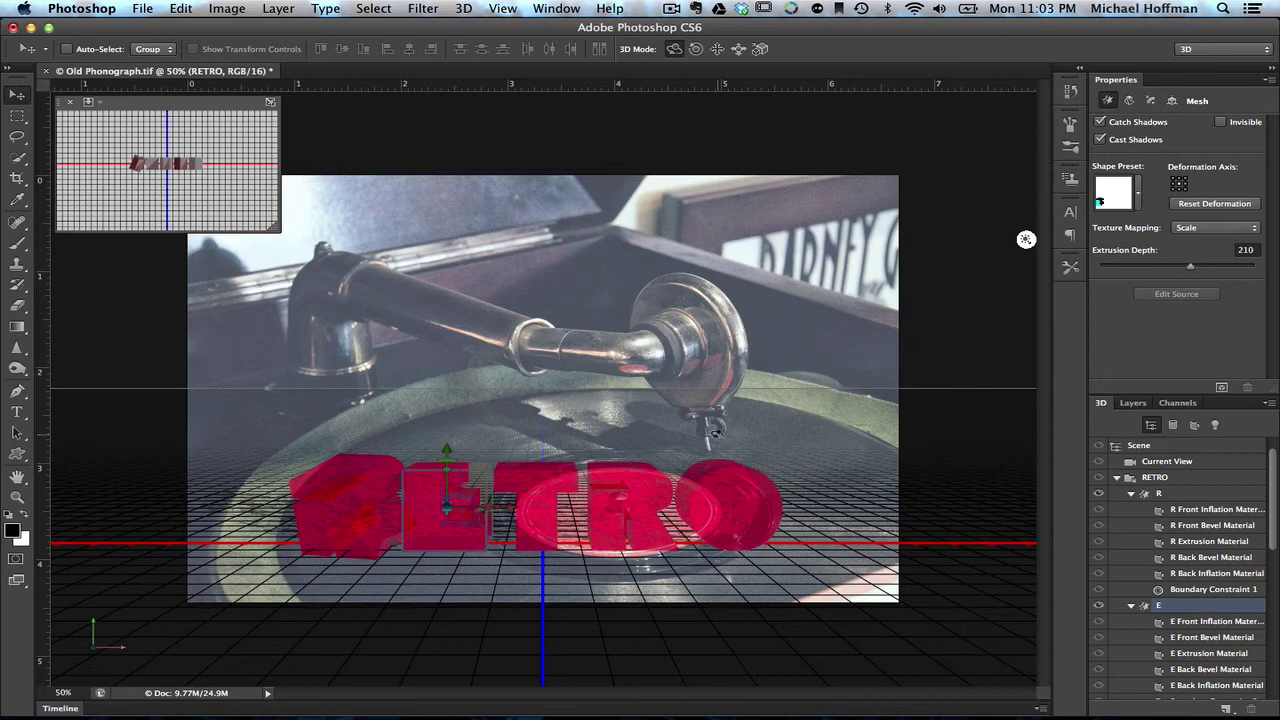
drag(430, 397, 511, 430)
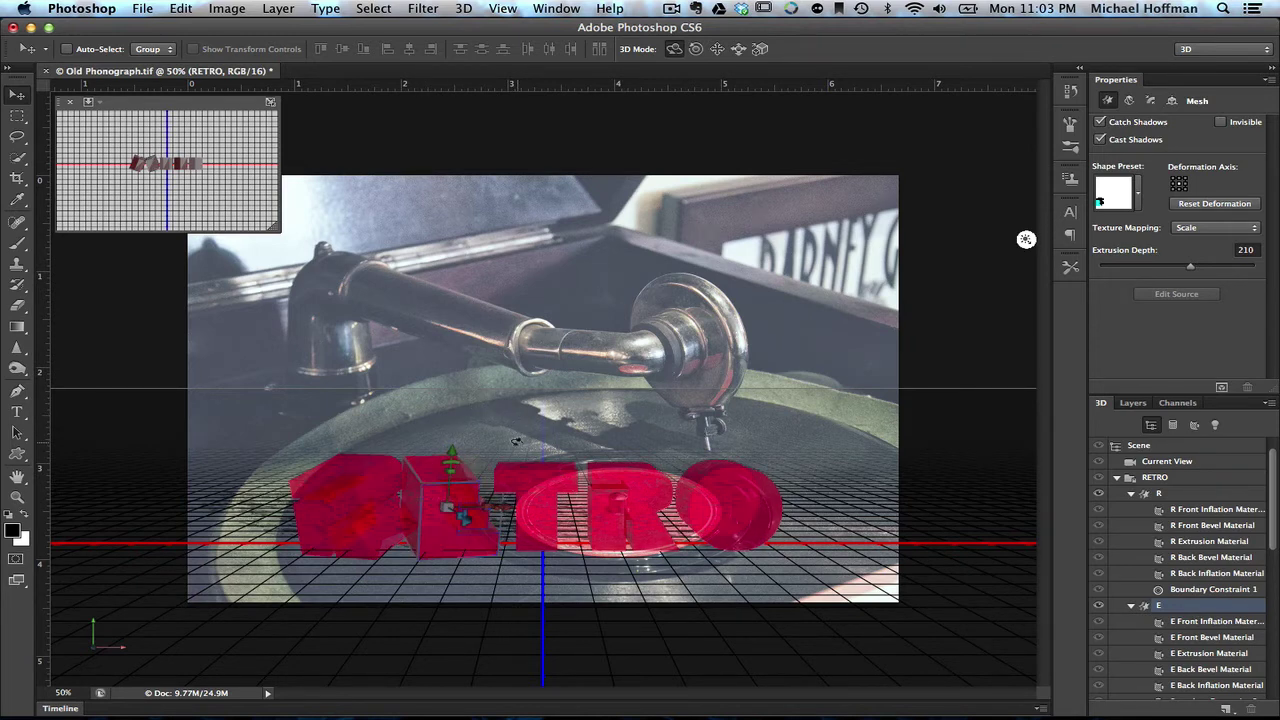
click(578, 410)
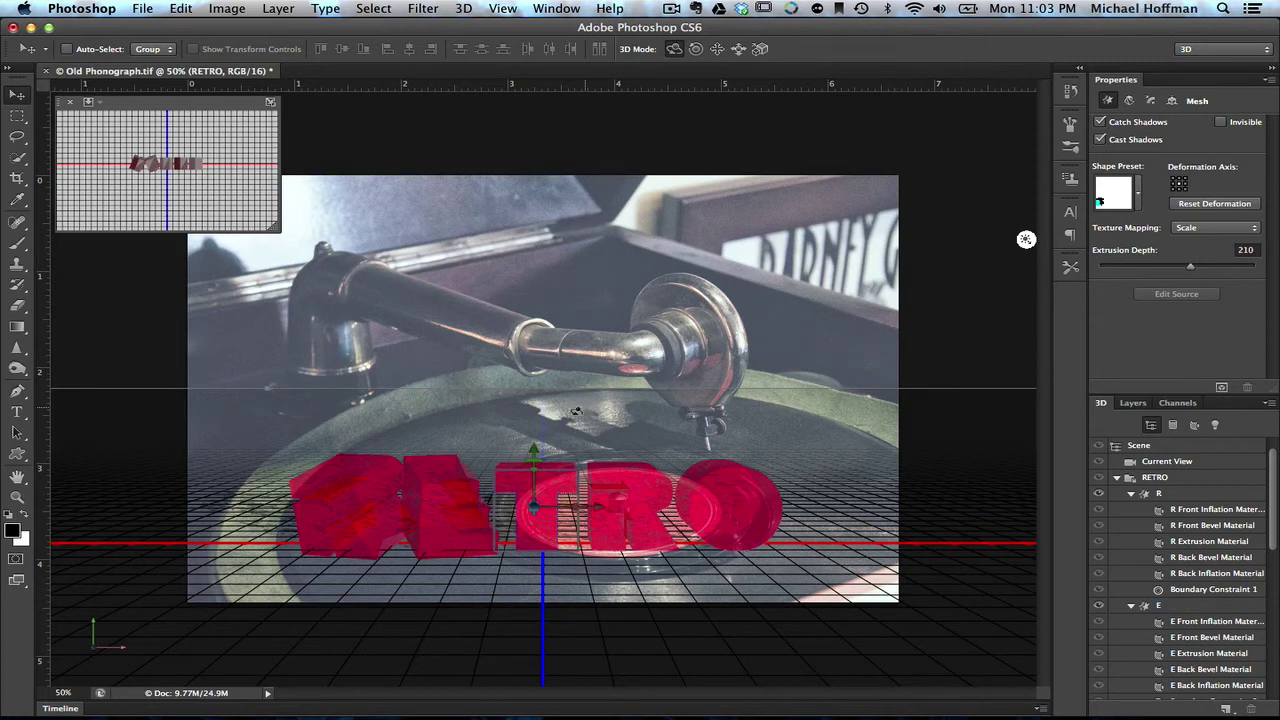
drag(578, 410, 578, 438)
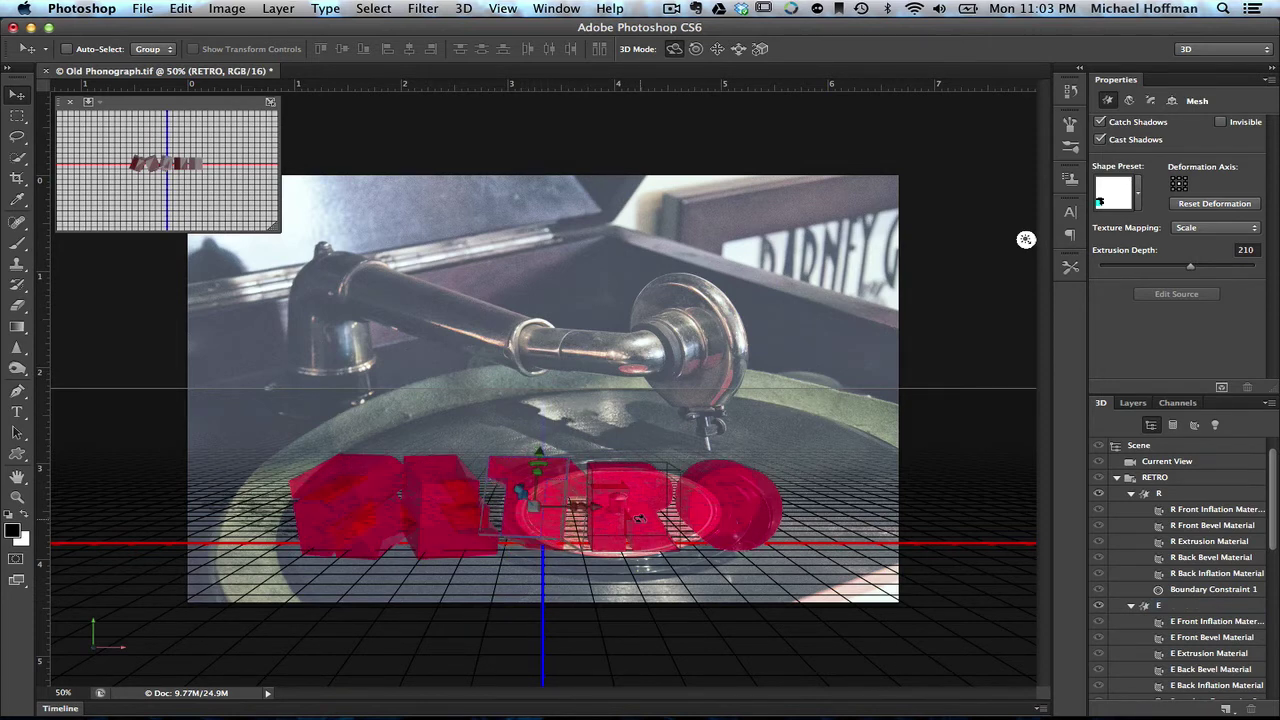
click(635, 517)
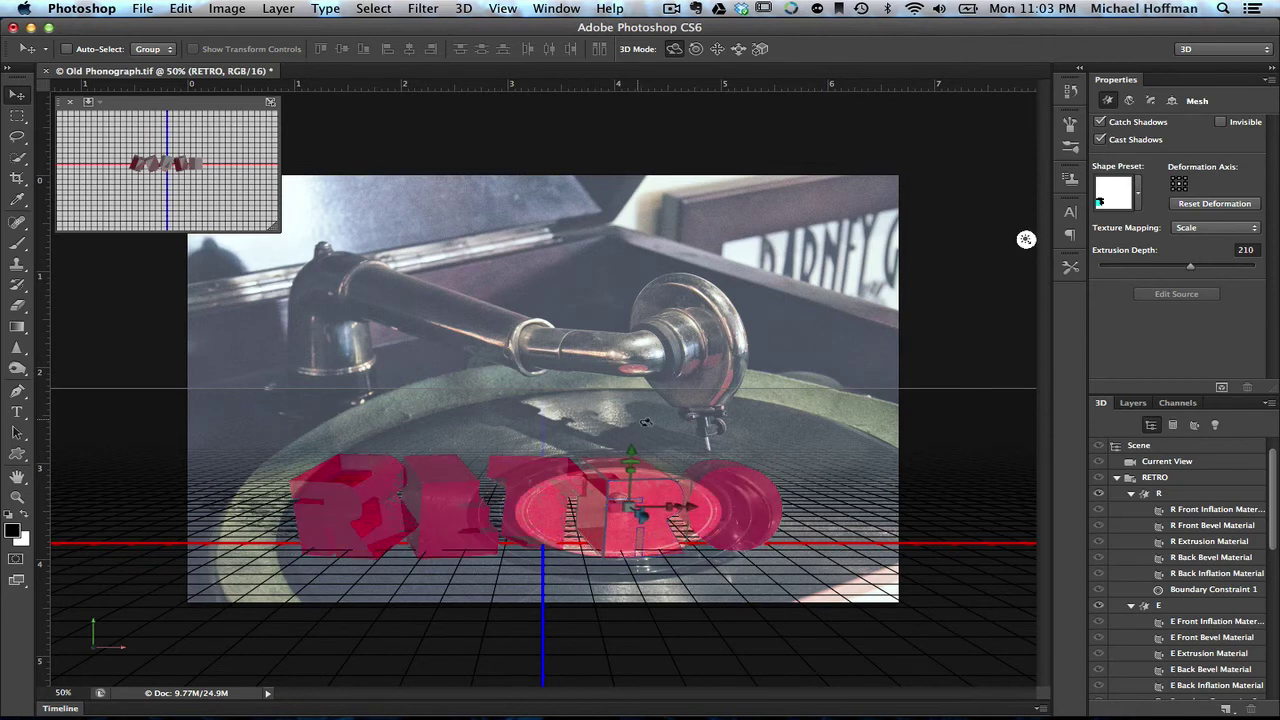
click(746, 485)
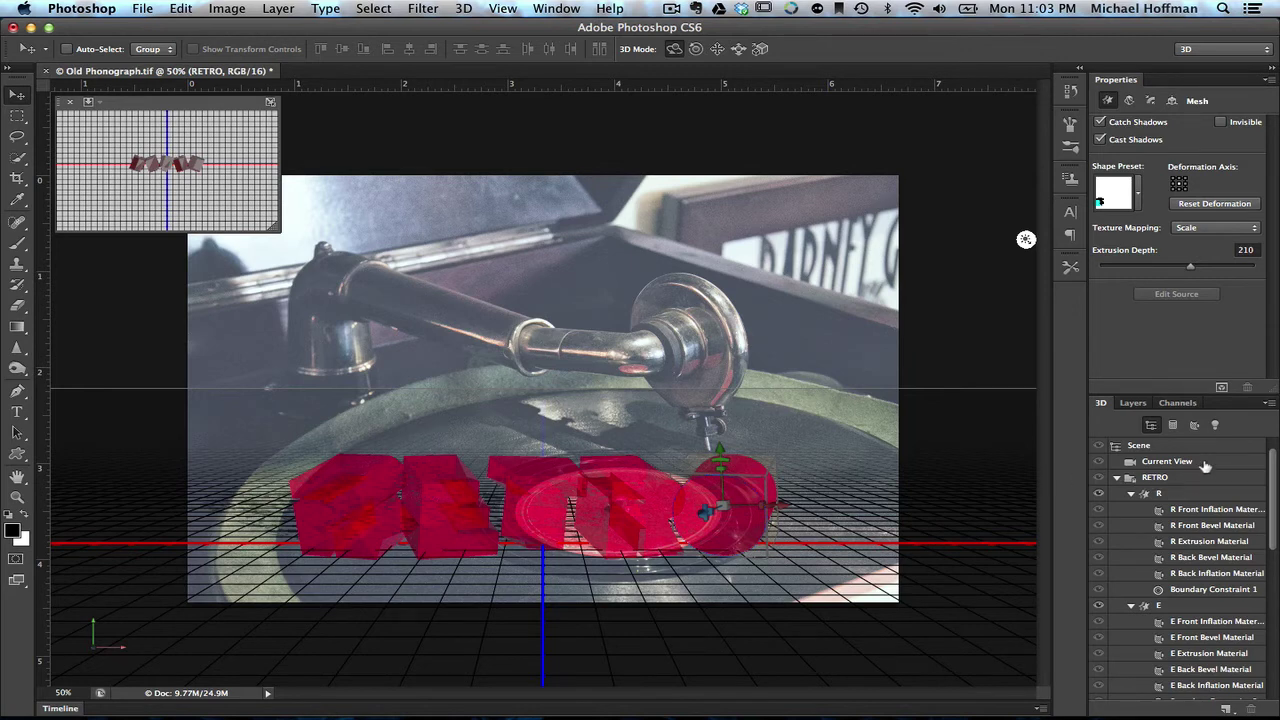
Select the scene's current camera view and start rendering the 3D RETRO scene
click(1167, 461)
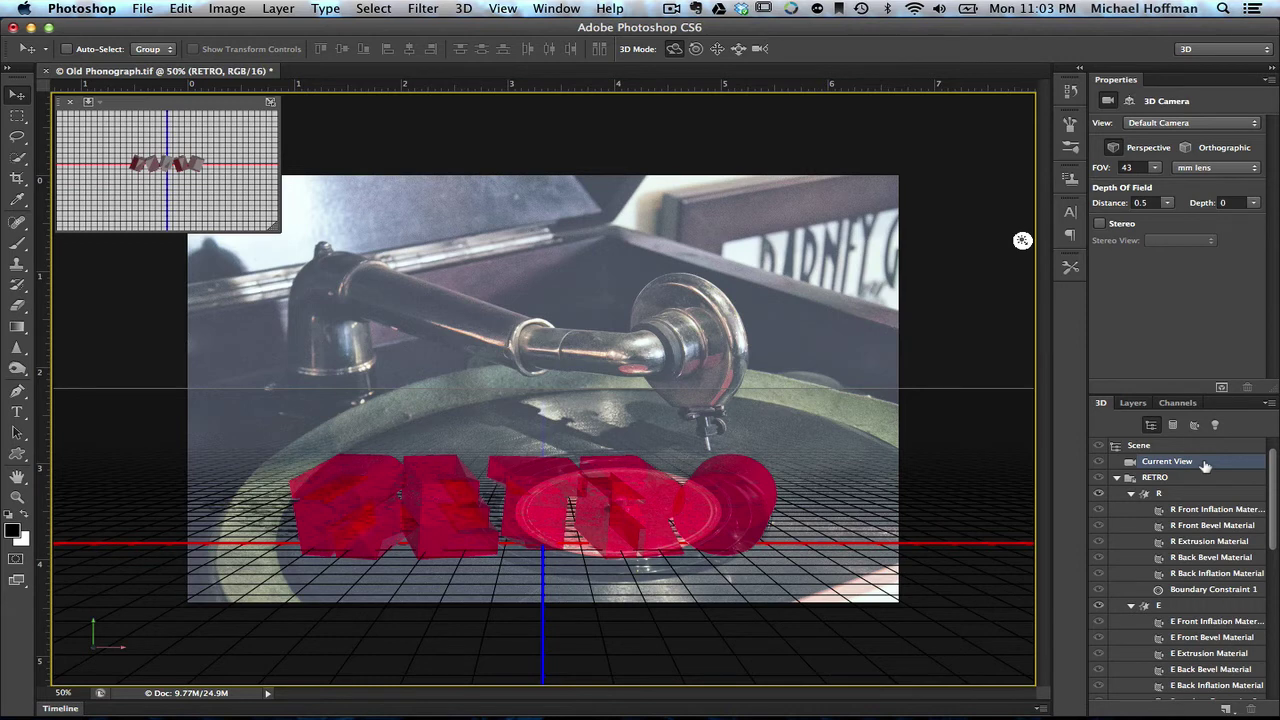
key(alt+shift+super+r)
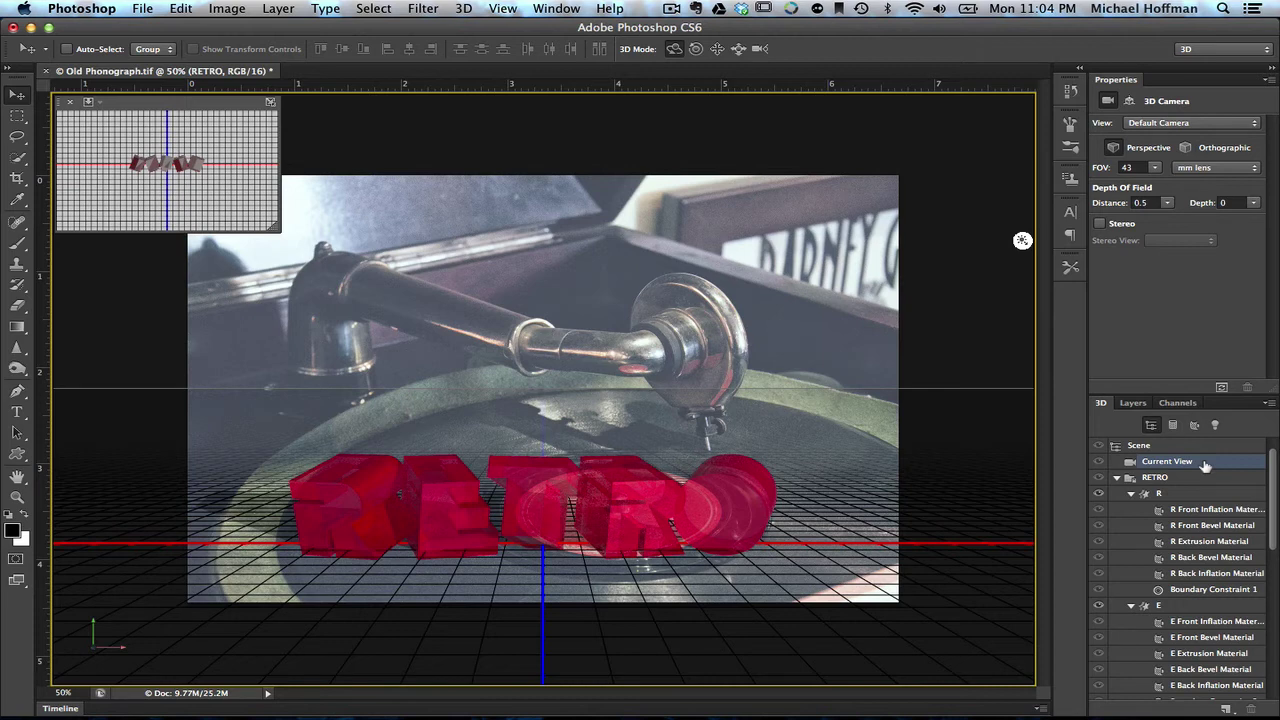
Apply the blue sapphire preset to all R materials, from Front Inflation to Back Inflation
click(1196, 495)
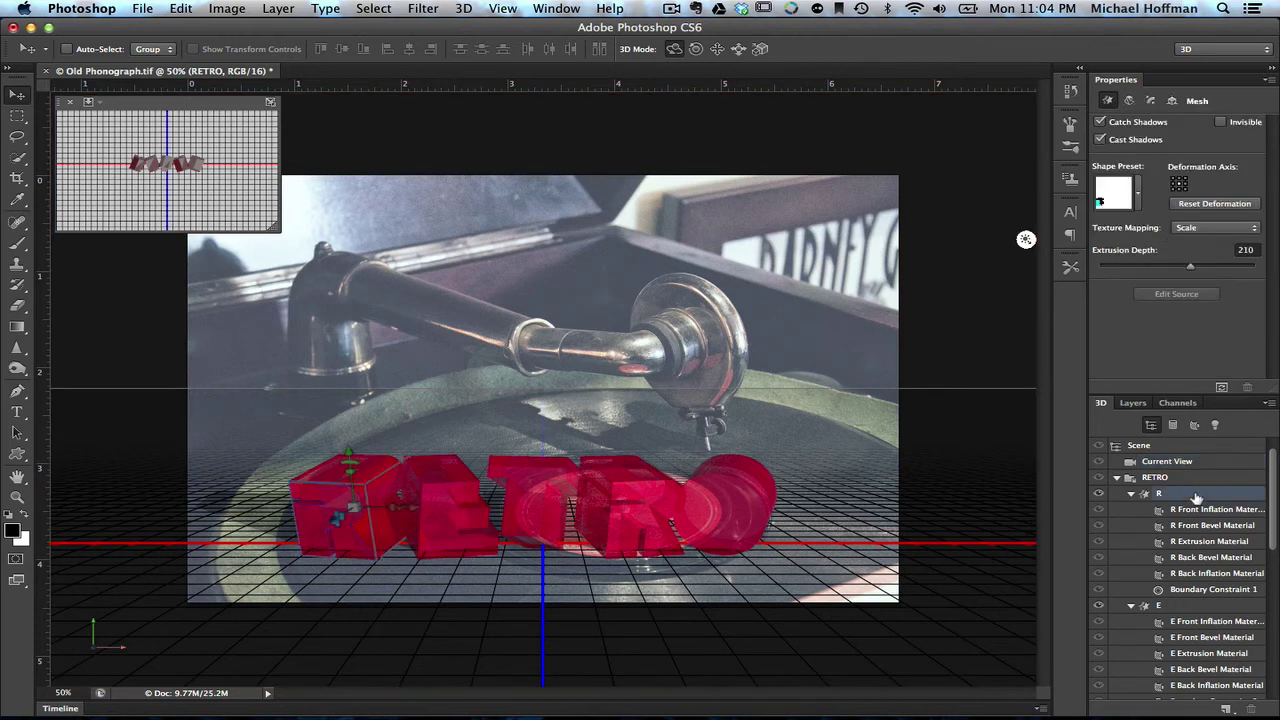
click(1196, 510)
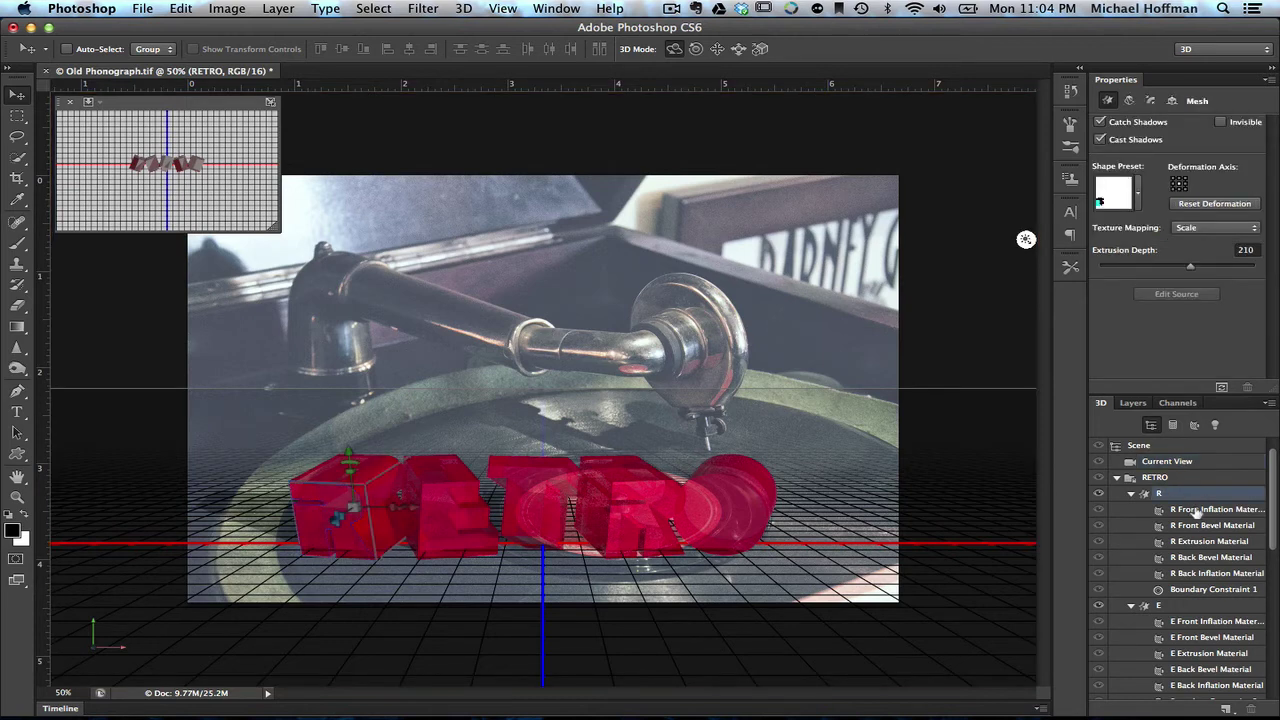
shift+click(1196, 573)
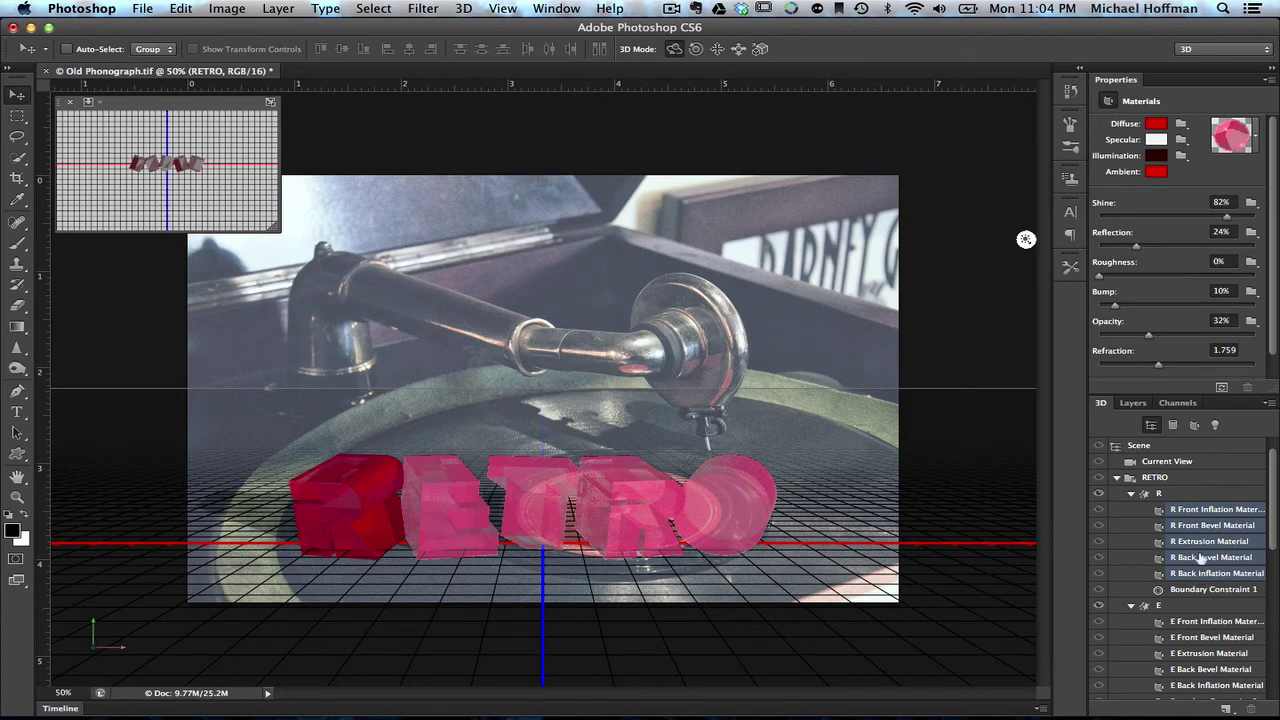
click(1257, 148)
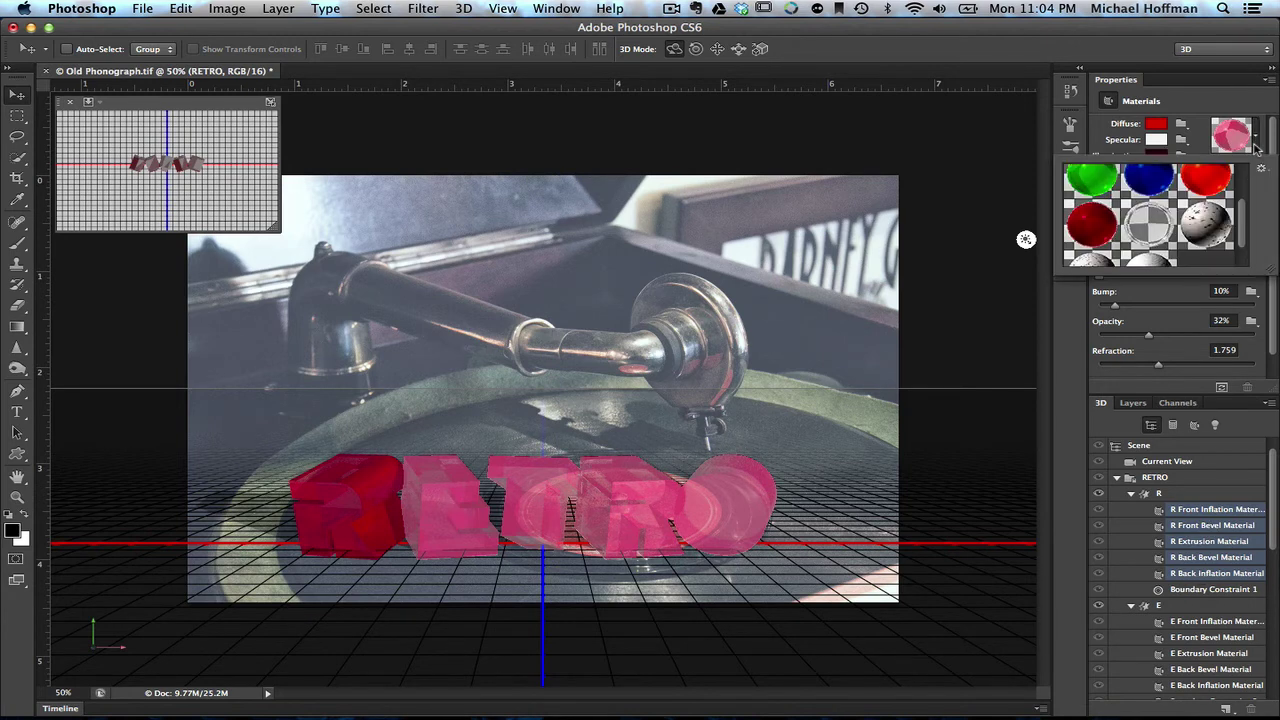
click(1153, 180)
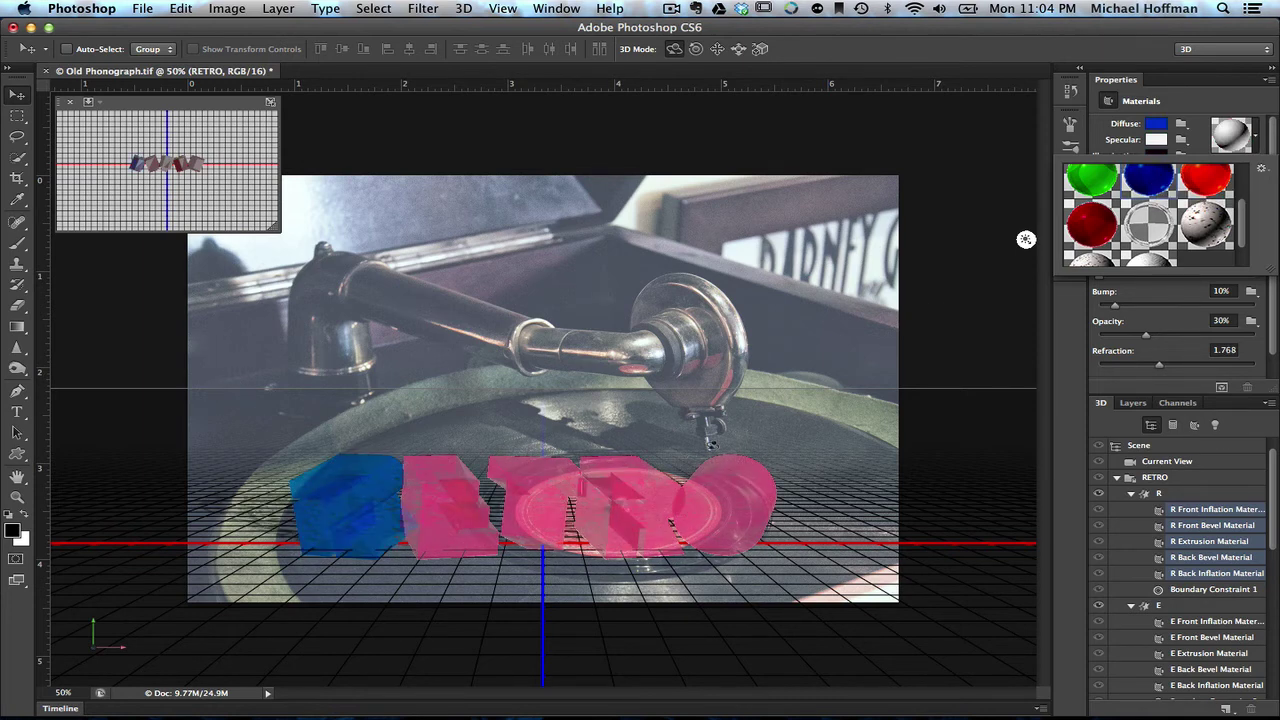
click(541, 517)
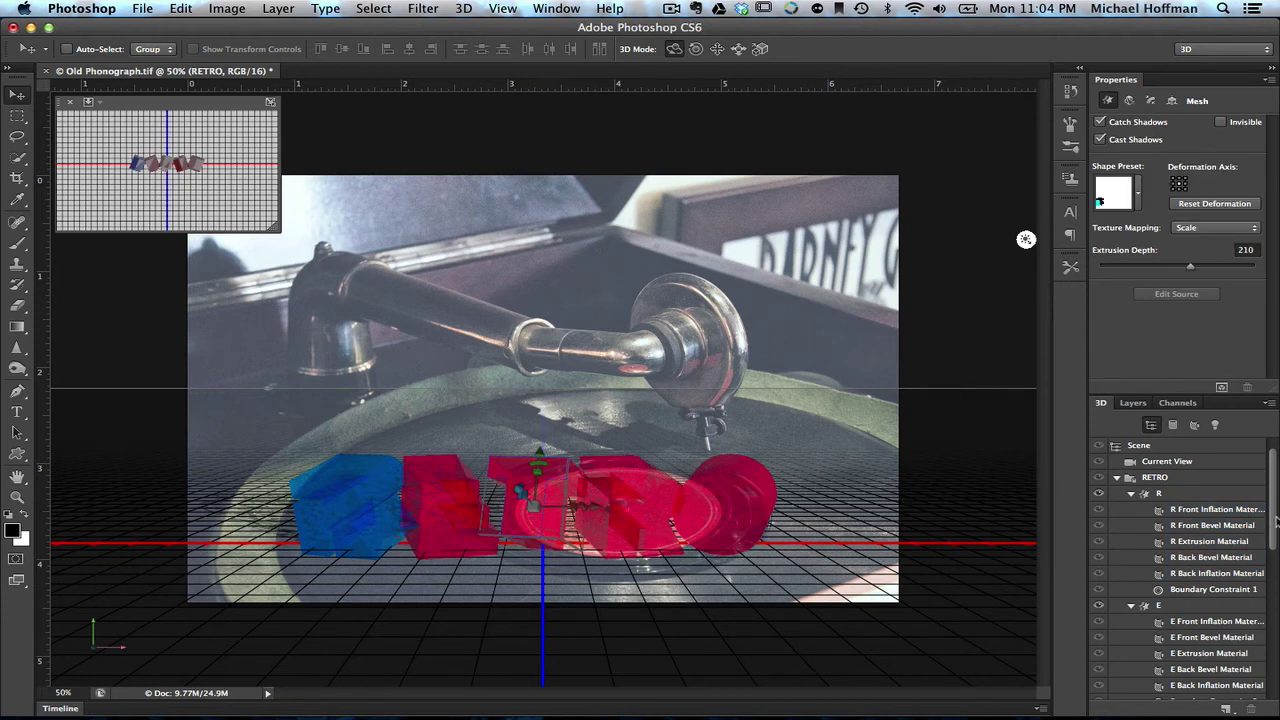
Give all five T letter materials the blue sapphire preset
drag(1276, 518, 1276, 593)
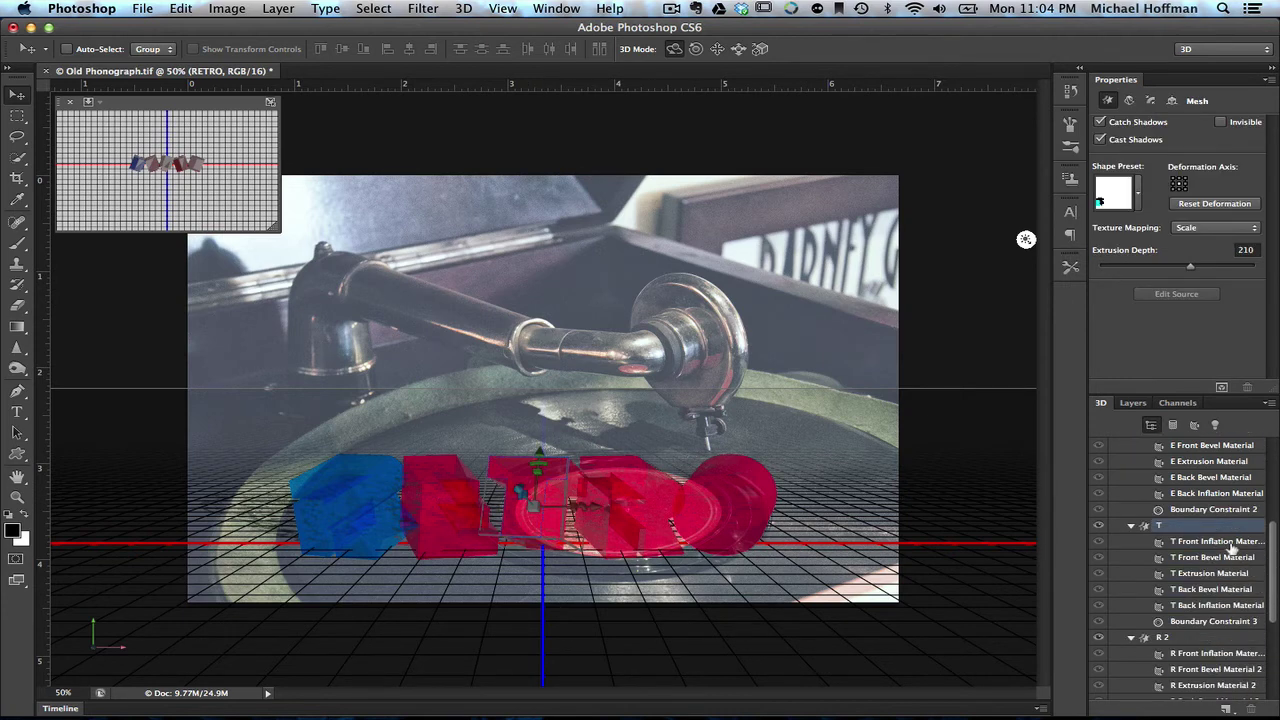
click(1230, 542)
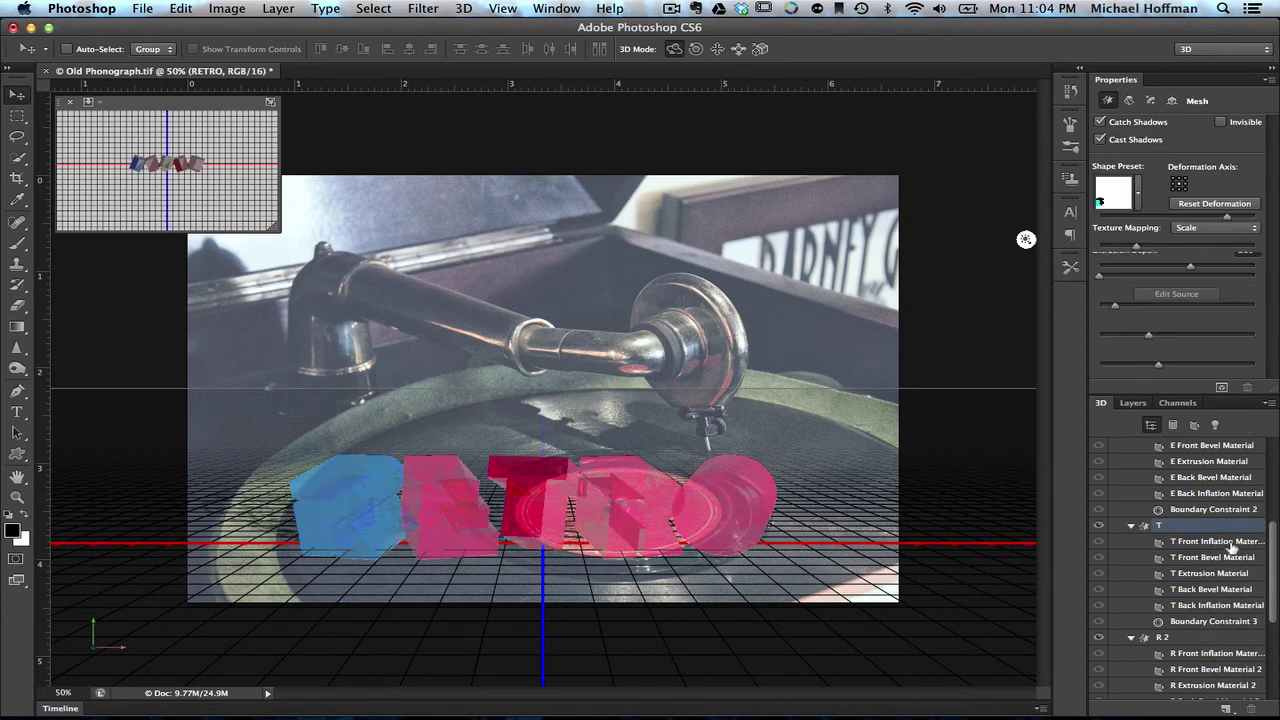
shift+click(1218, 605)
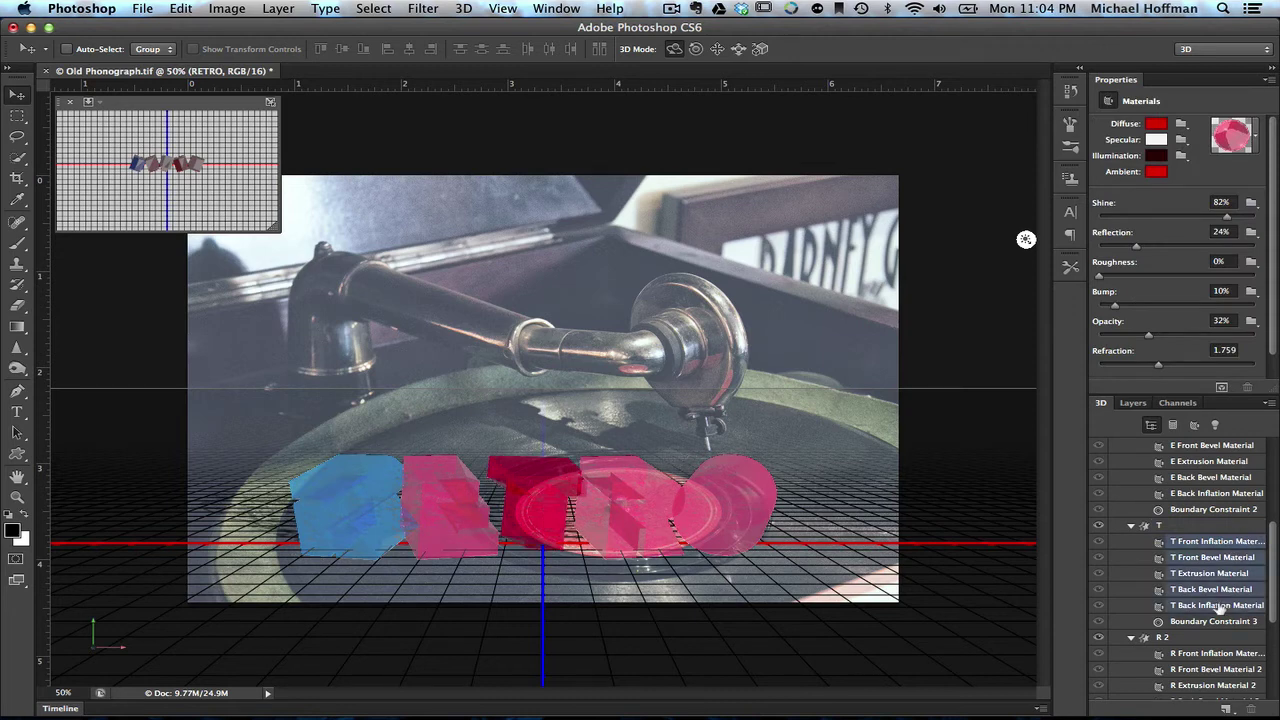
click(1258, 147)
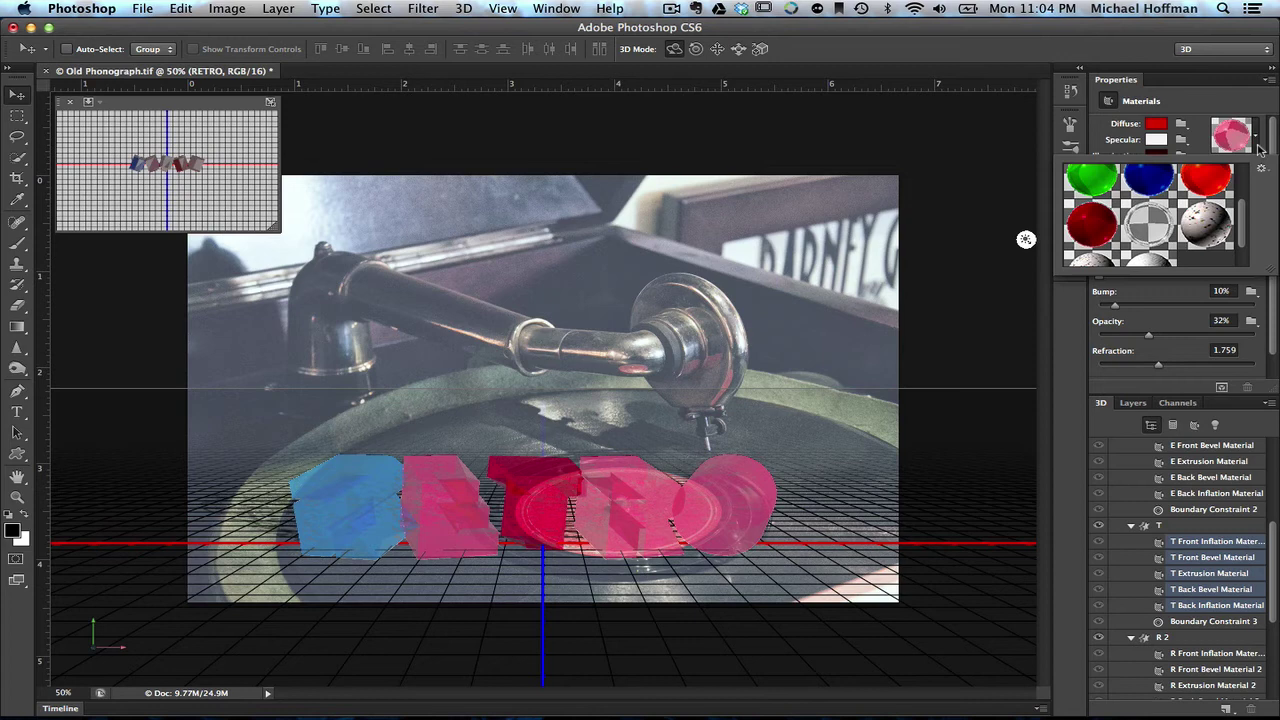
click(1153, 184)
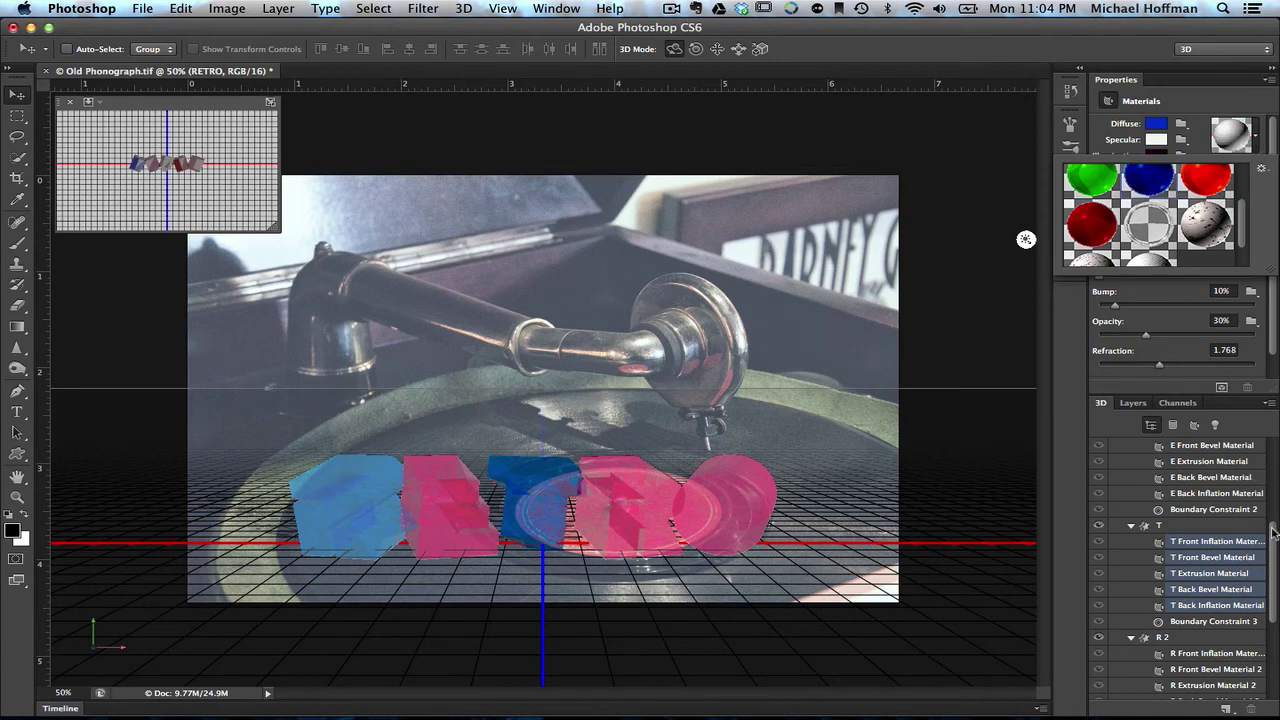
Give all five O letter materials the blue sapphire preset
drag(1273, 532, 1273, 615)
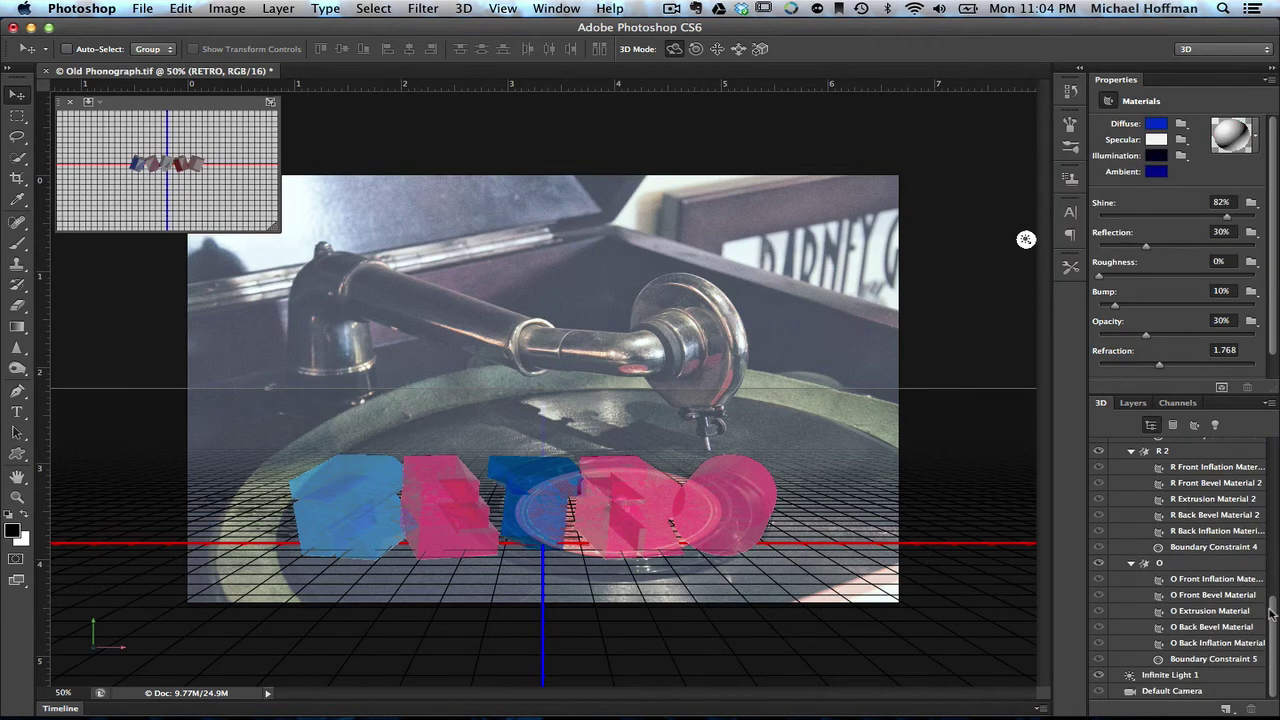
click(1213, 582)
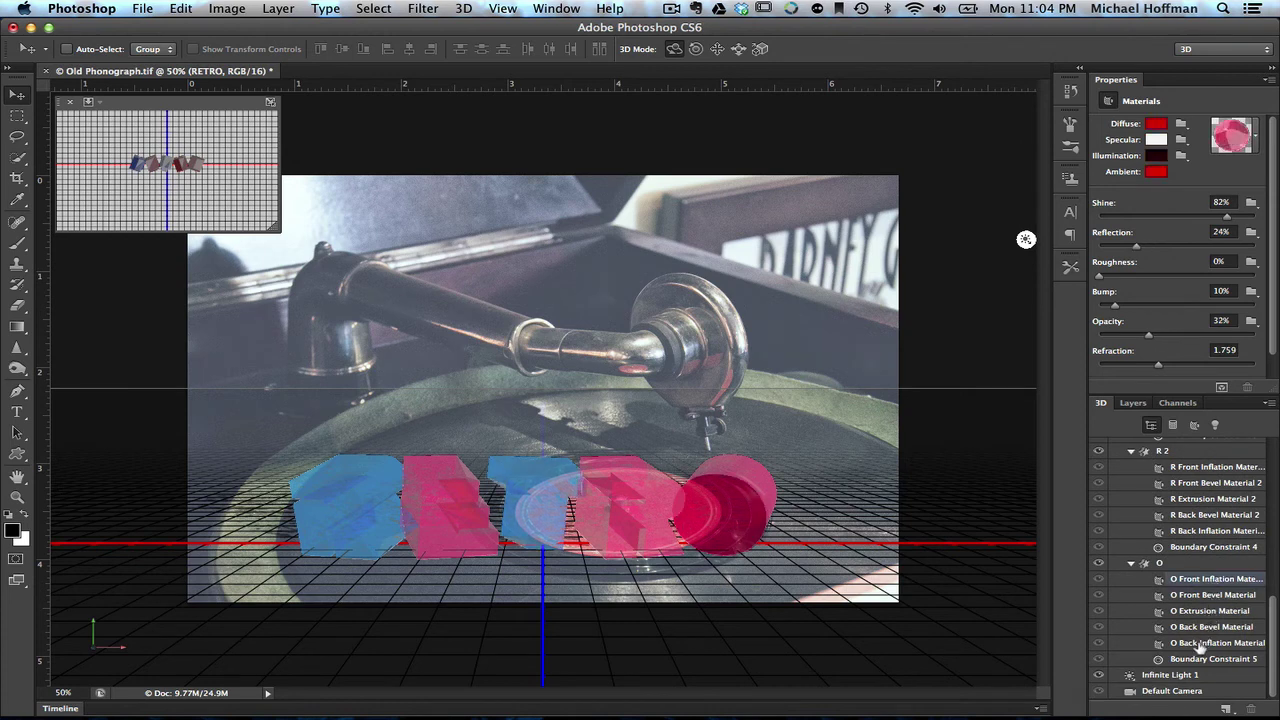
shift+click(1200, 645)
click(1256, 148)
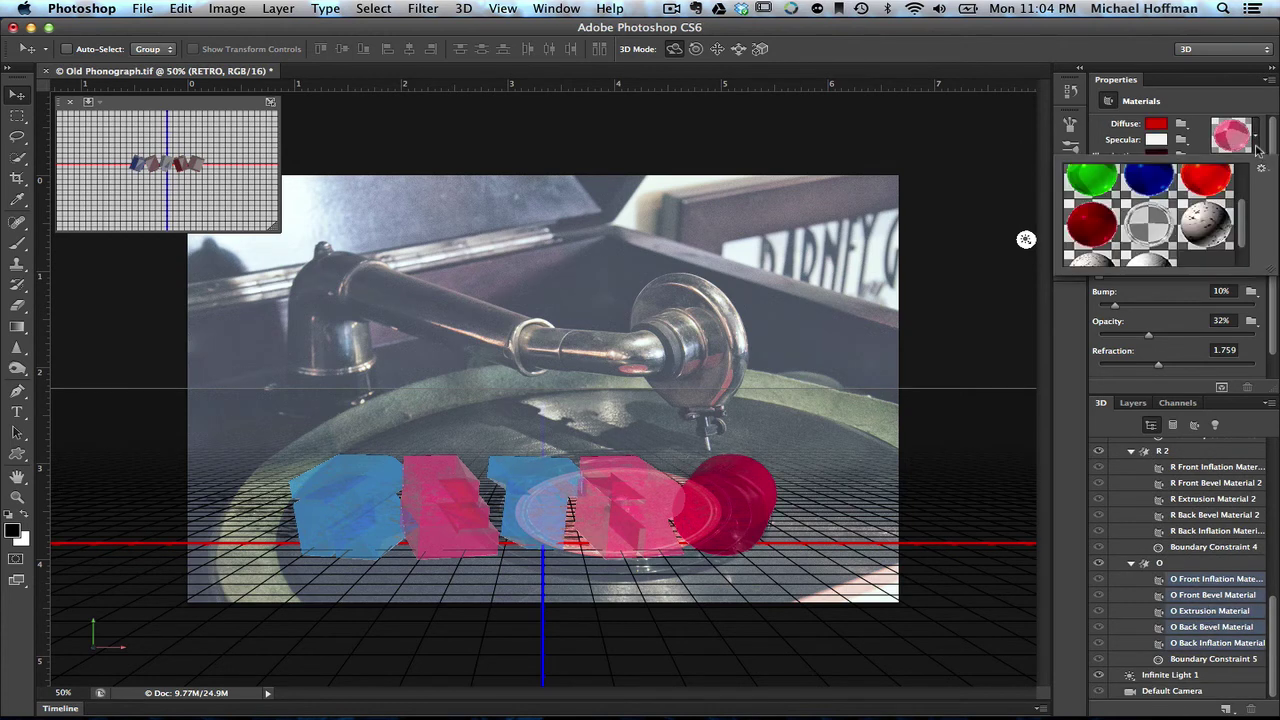
click(1152, 180)
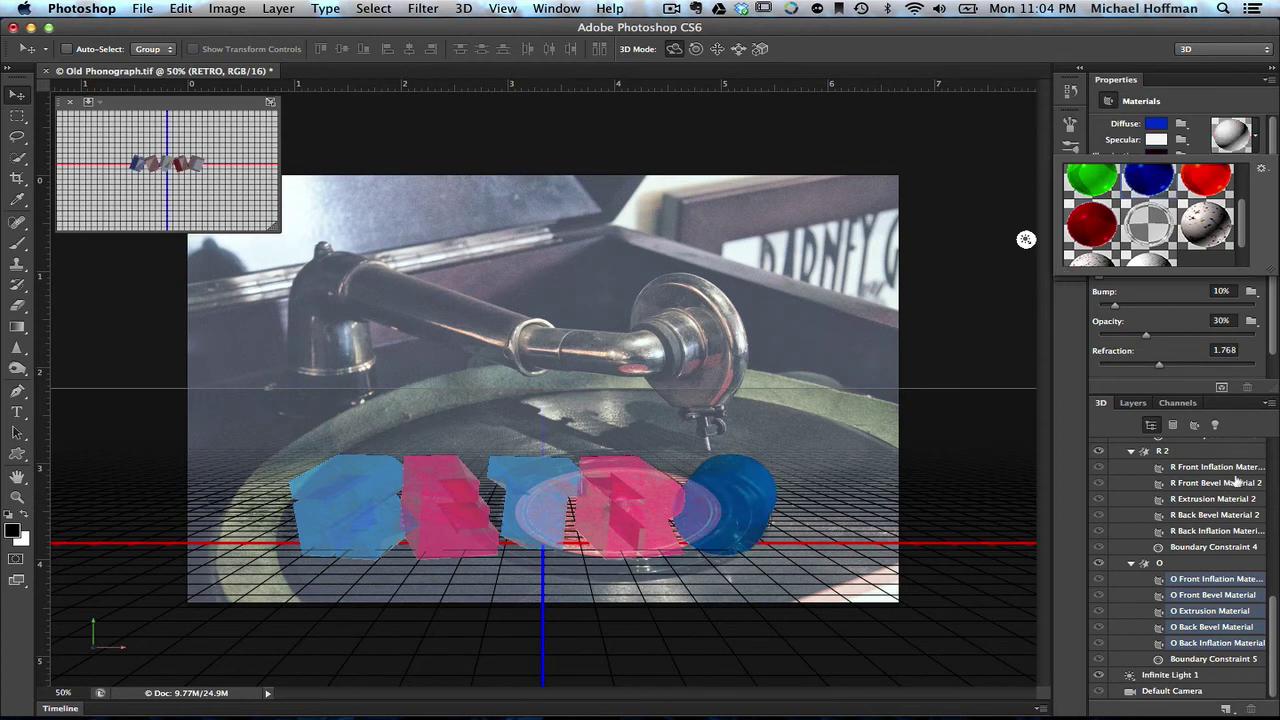
click(1274, 455)
scroll(1274, 455, up, 5)
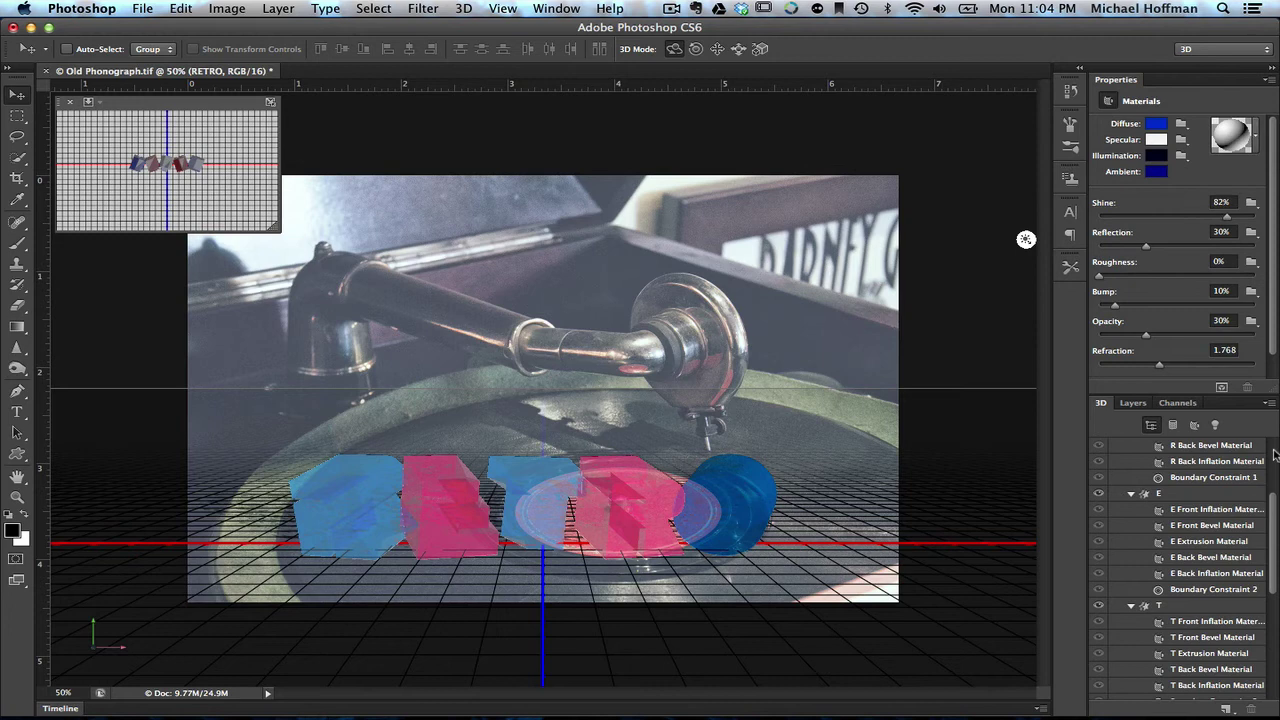
click(1168, 477)
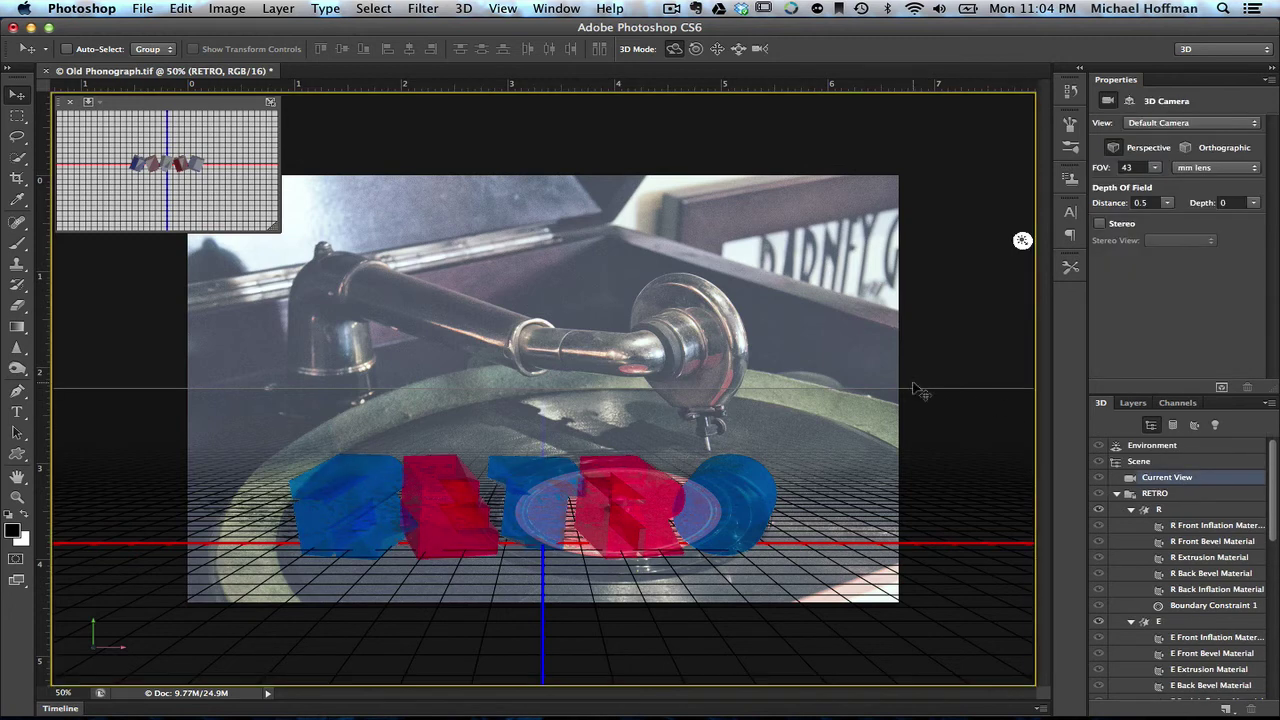
key(super+alt+shift+r)
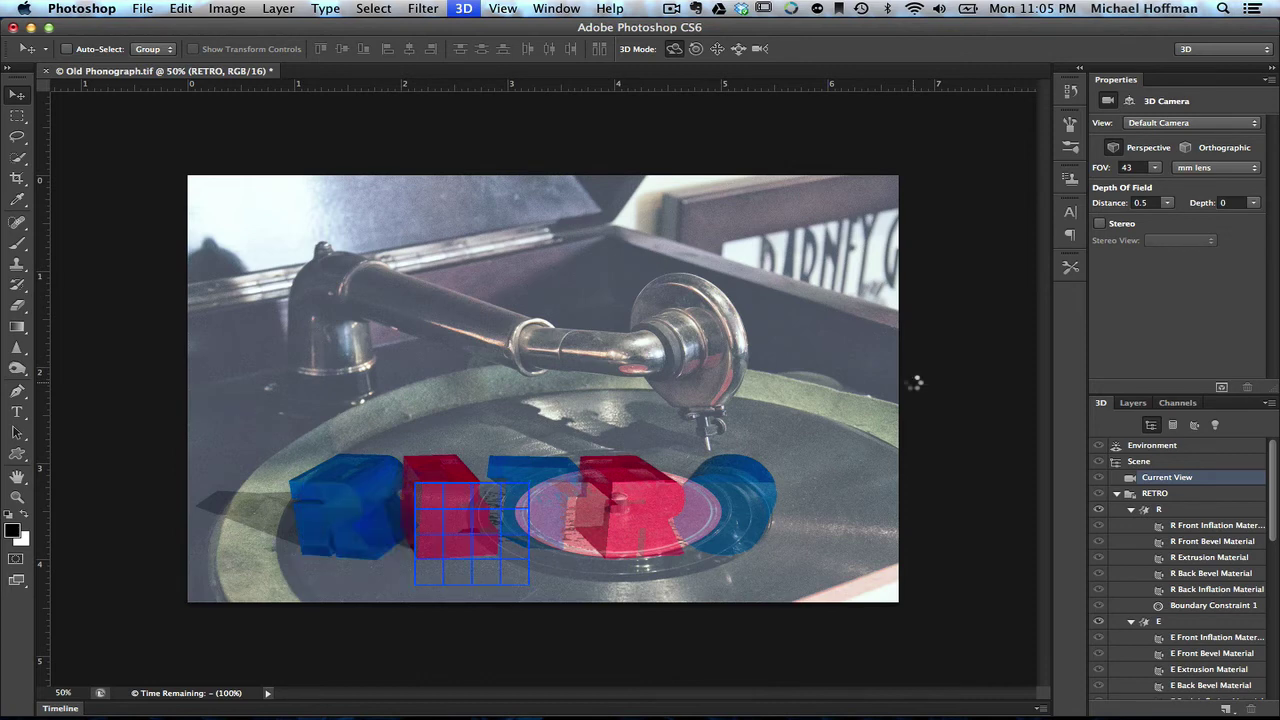
key(Escape)
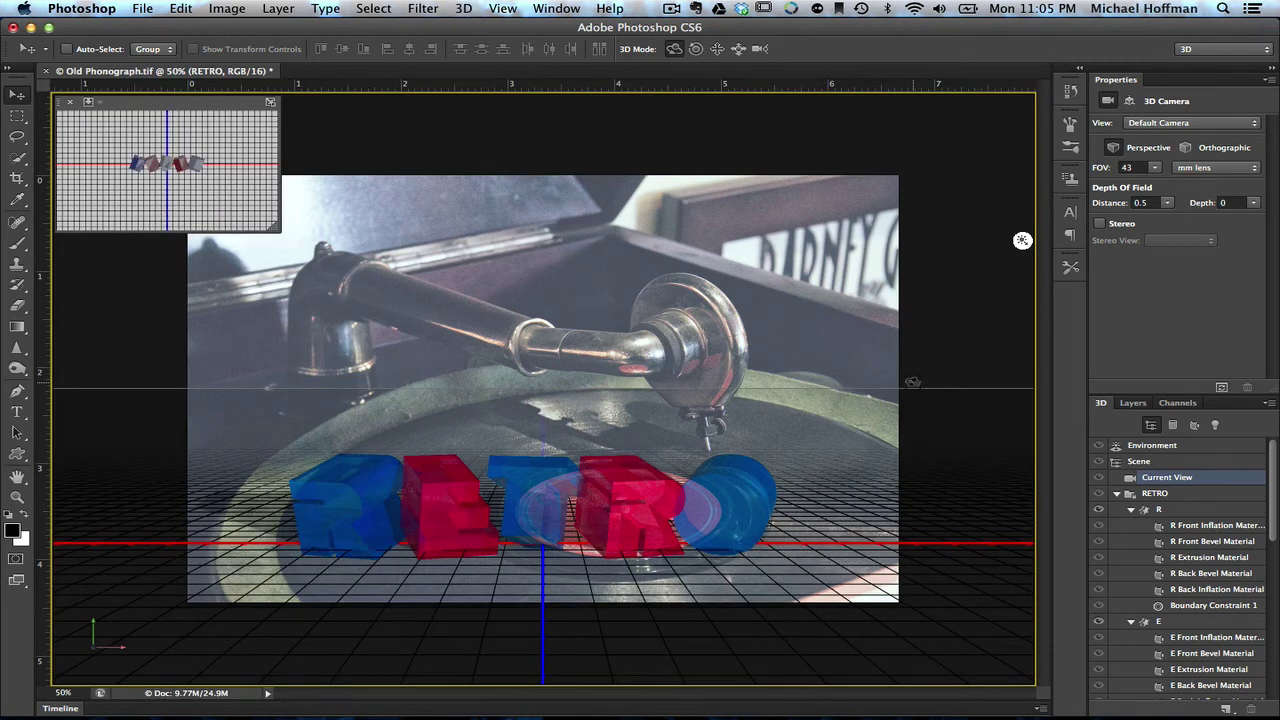
Switch to the Layers panel and make the Phonograph photo layer active
click(1146, 409)
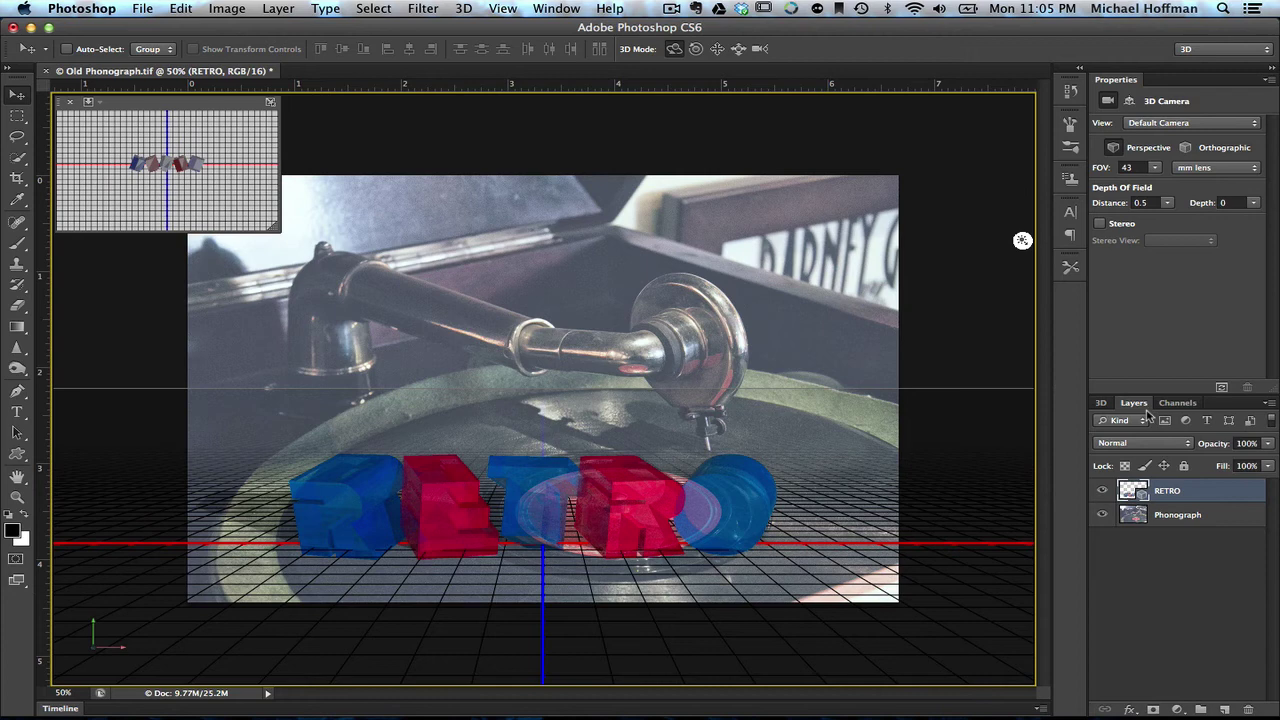
click(1184, 515)
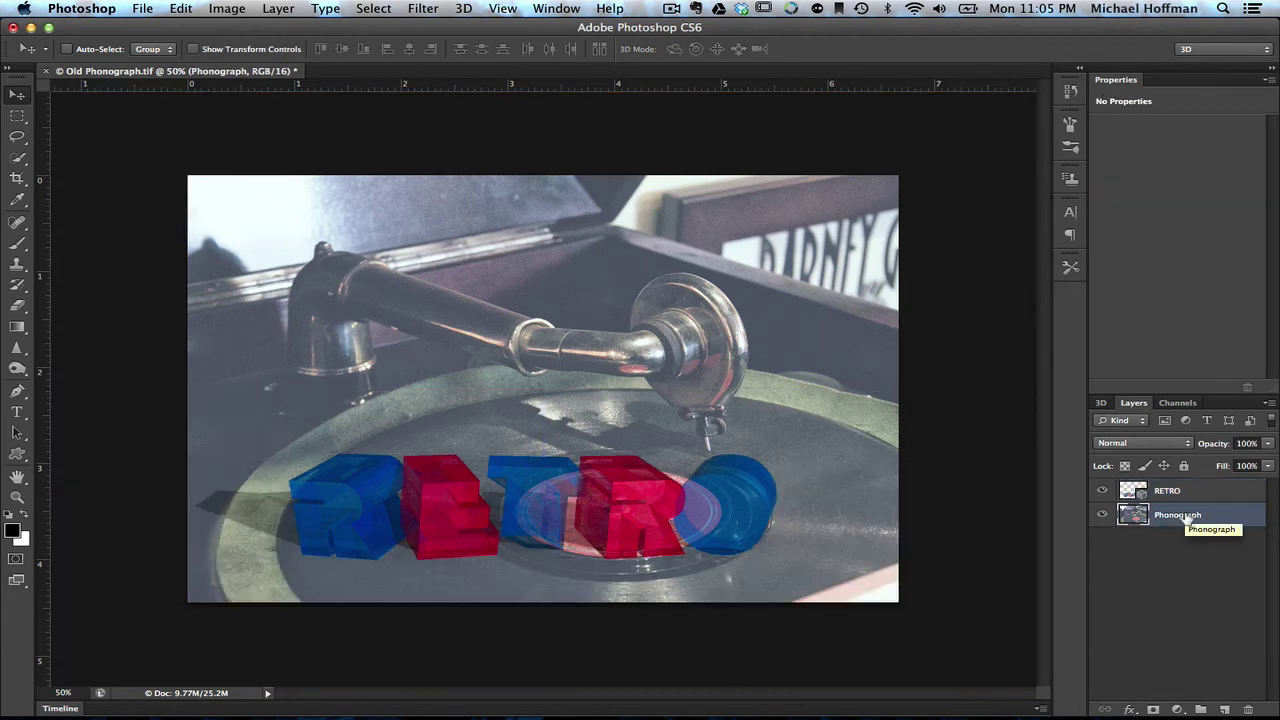